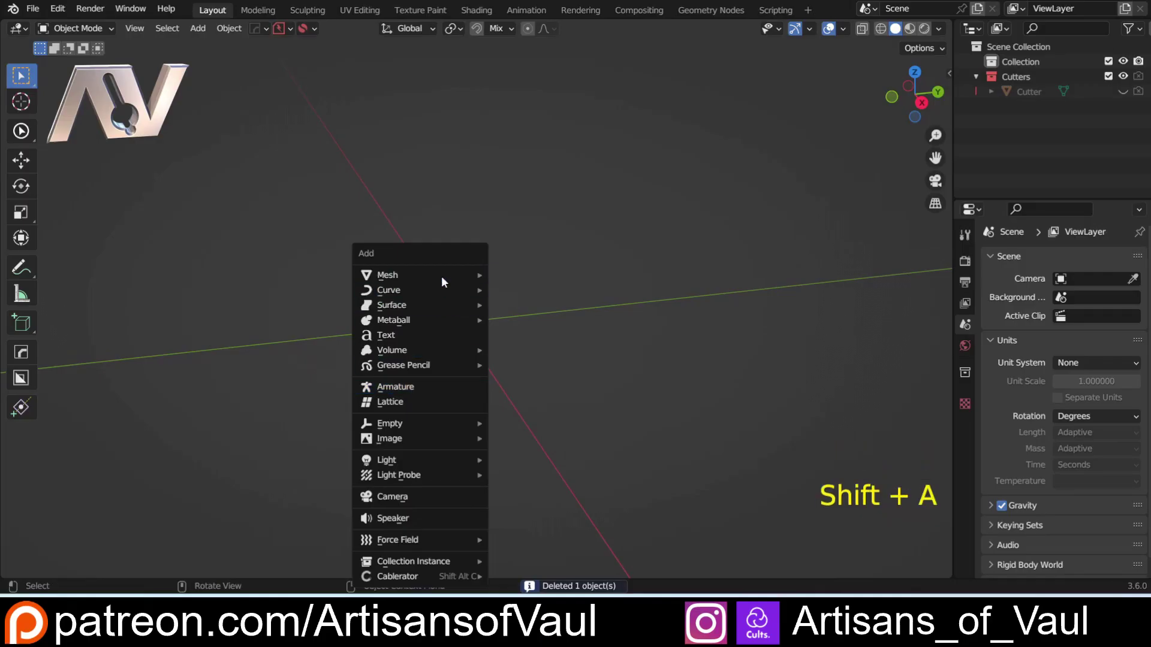
Add Cube.002 from the Mesh menu and orbit the view to inspect its top face.
{"action": "mouse_move", "coordinate": [442, 275]}
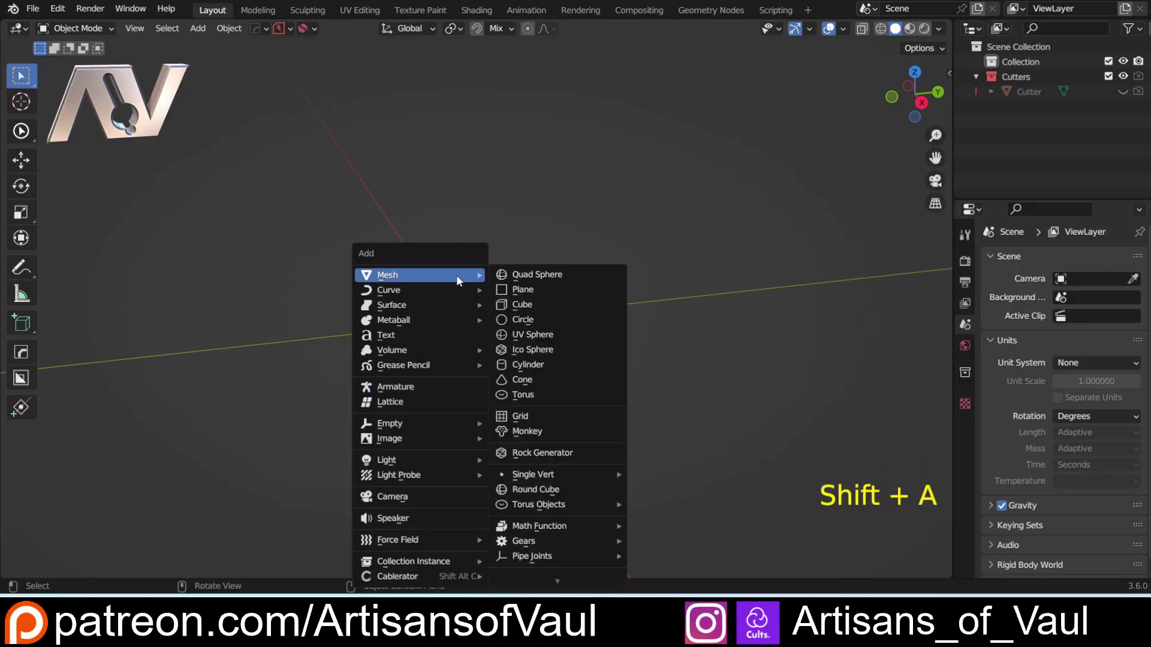
{"action": "left_click", "coordinate": [542, 311]}
{"action": "scroll", "coordinate": [480, 378], "scroll_direction": "up", "scroll_amount": 3}
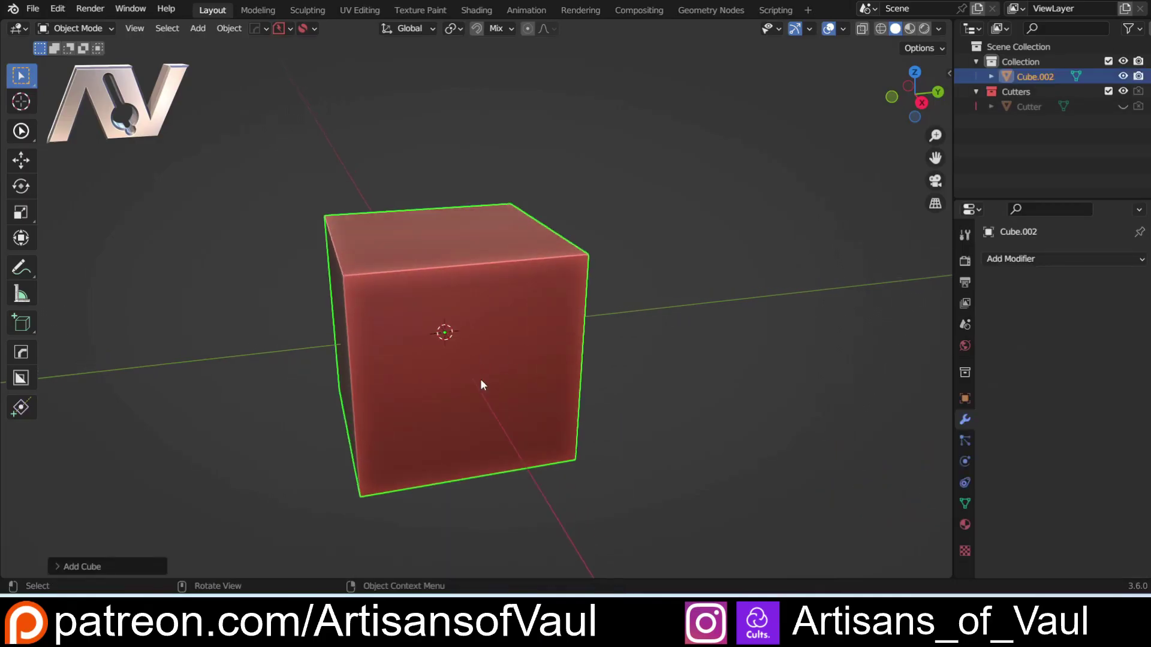
{"action": "middle_click_drag", "start_coordinate": [491, 391], "coordinate": [512, 370]}
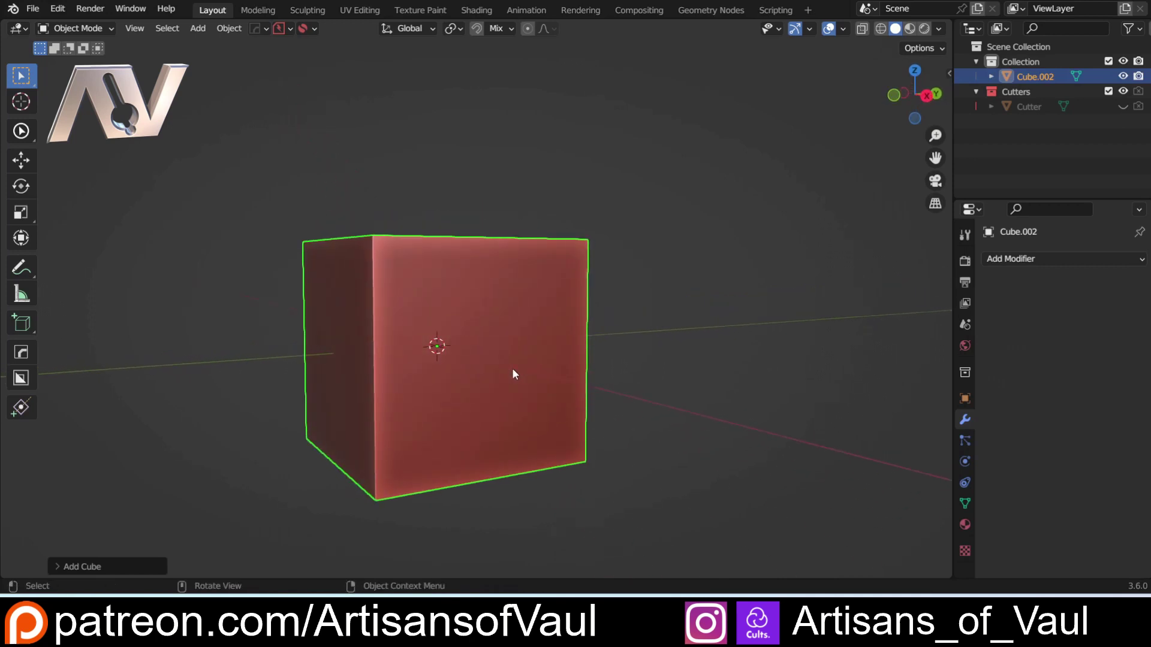
{"action": "middle_click_drag", "start_coordinate": [537, 326], "coordinate": [537, 351]}
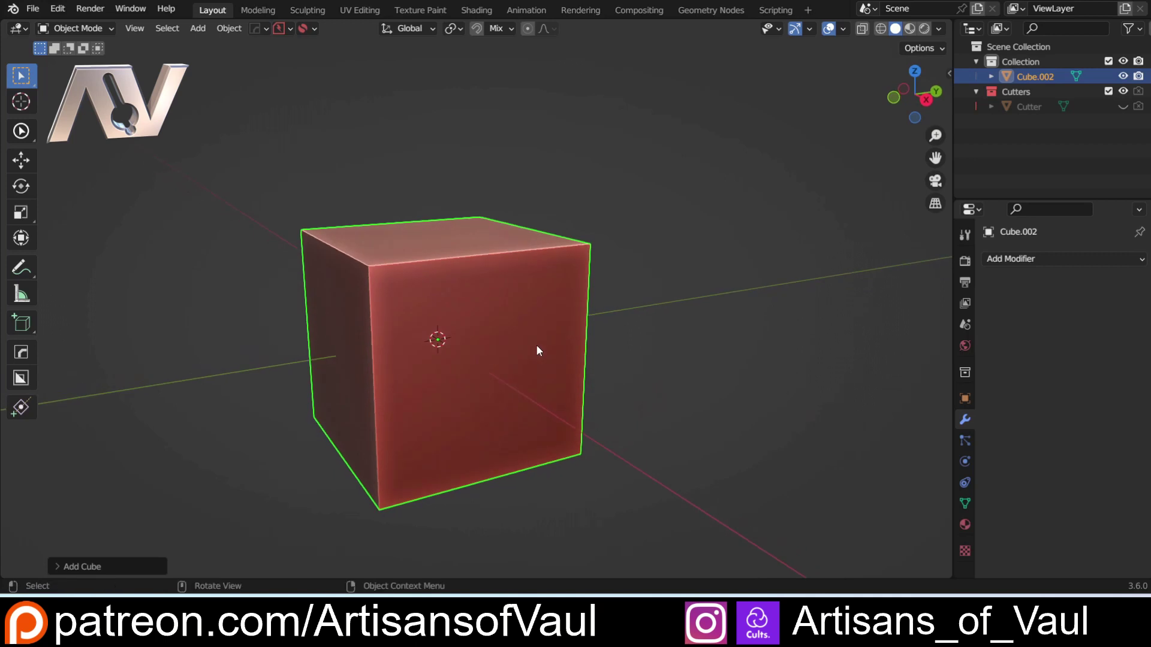
{"action": "scroll", "coordinate": [611, 323], "scroll_direction": "down", "scroll_amount": 3}
{"action": "middle_click_drag", "start_coordinate": [611, 322], "coordinate": [579, 308]}
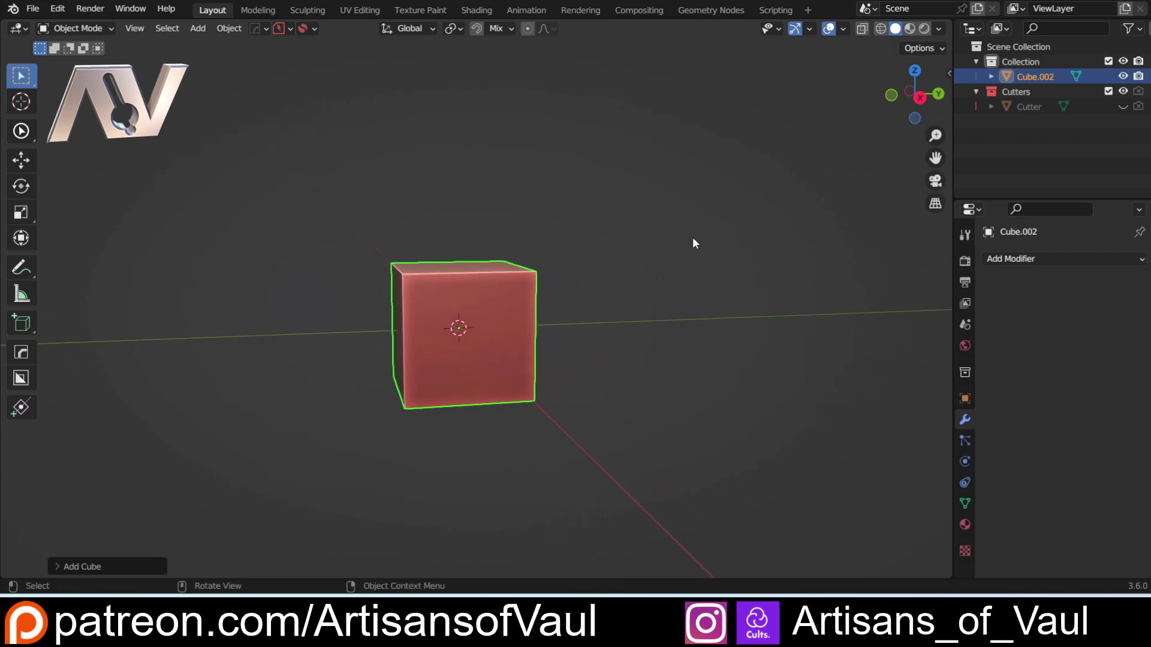
{"action": "middle_click_drag", "start_coordinate": [574, 309], "coordinate": [653, 249]}
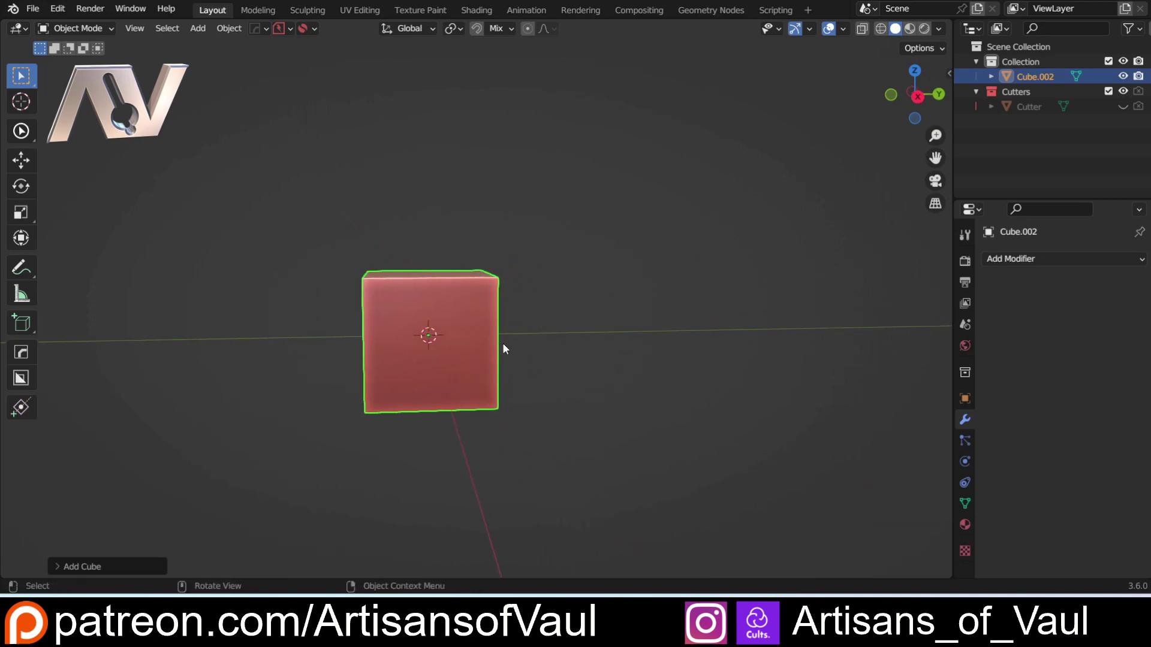
Move the cube to a new spot and show the sidebar with its transform values.
{"action": "key", "text": "g"}
{"action": "left_click", "coordinate": [684, 249]}
{"action": "middle_click_drag", "start_coordinate": [685, 247], "coordinate": [477, 241]}
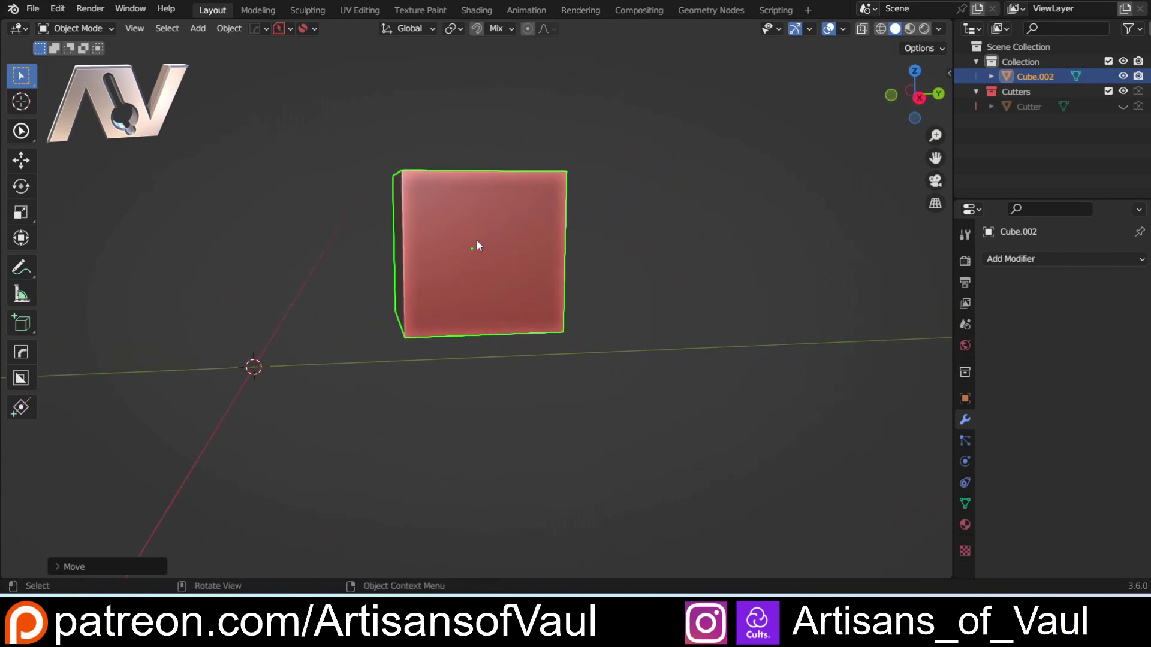
{"action": "scroll", "coordinate": [468, 243], "scroll_direction": "down", "scroll_amount": 2}
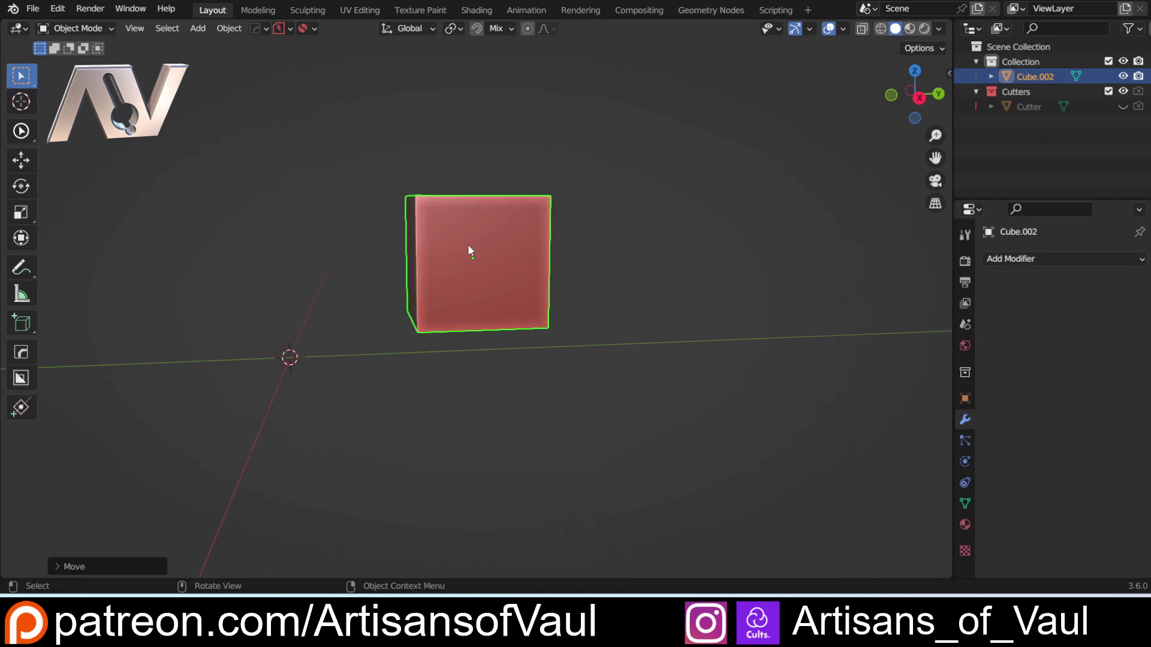
{"action": "scroll", "coordinate": [560, 272], "scroll_direction": "up", "scroll_amount": 2}
{"action": "key", "text": "n"}
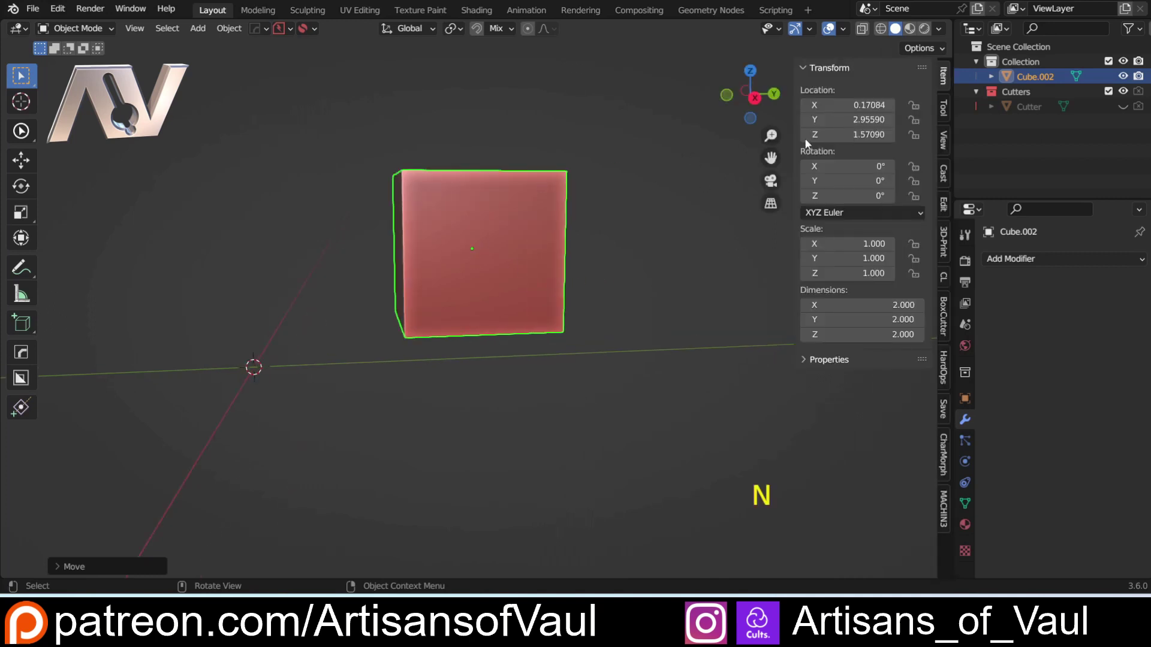
{"action": "mouse_move", "coordinate": [553, 232]}
{"action": "middle_mouse_down"}
{"action": "mouse_move", "coordinate": [538, 236]}
{"action": "mouse_move", "coordinate": [560, 240]}
{"action": "middle_mouse_up"}
Snap the cube's origin onto its selected left face and return to Object Mode.
{"action": "key", "text": "Tab"}
{"action": "left_click", "coordinate": [594, 241]}
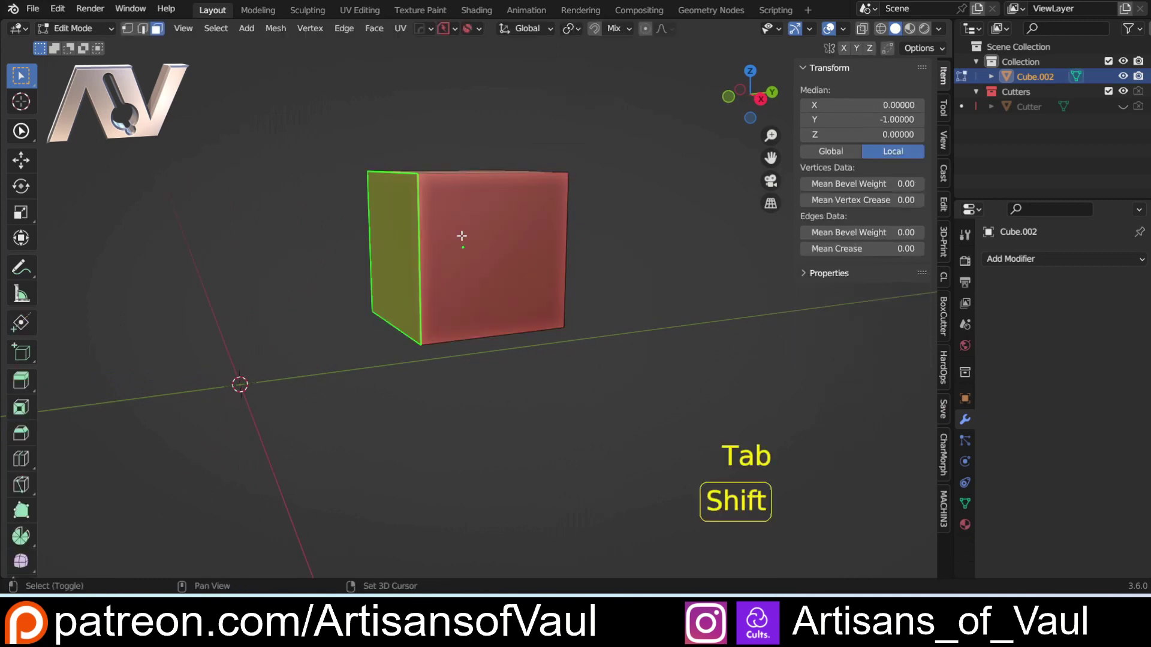
{"action": "key", "text": "shift+s"}
{"action": "left_click", "coordinate": [490, 338]}
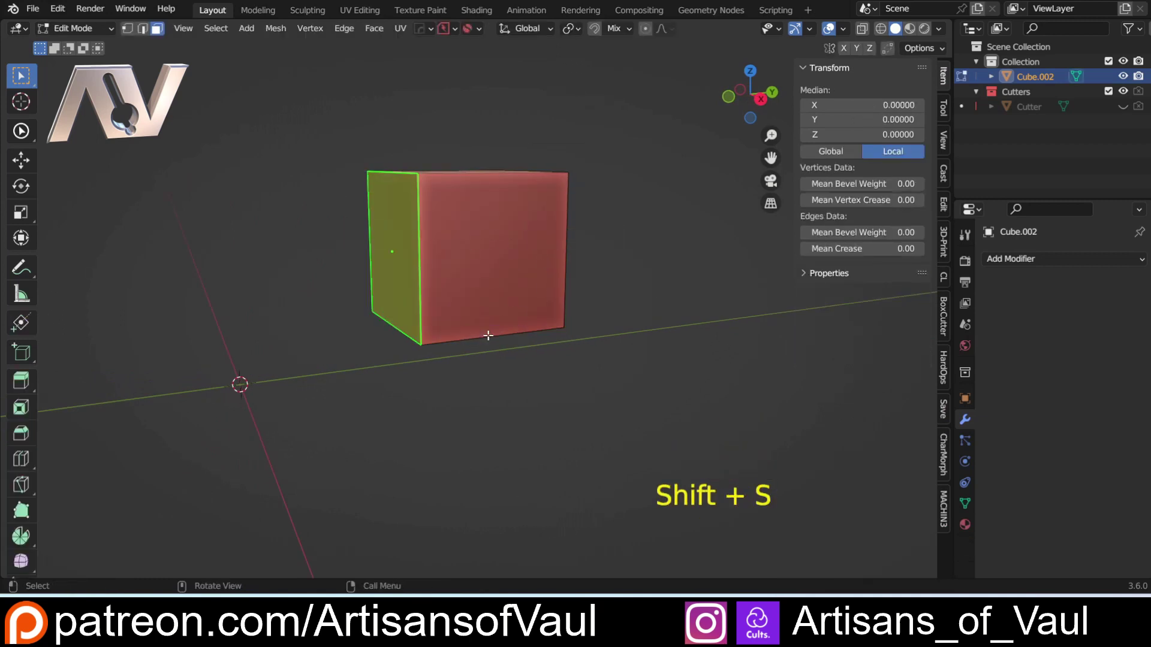
{"action": "key", "text": "Tab"}
{"action": "left_click", "coordinate": [480, 219]}
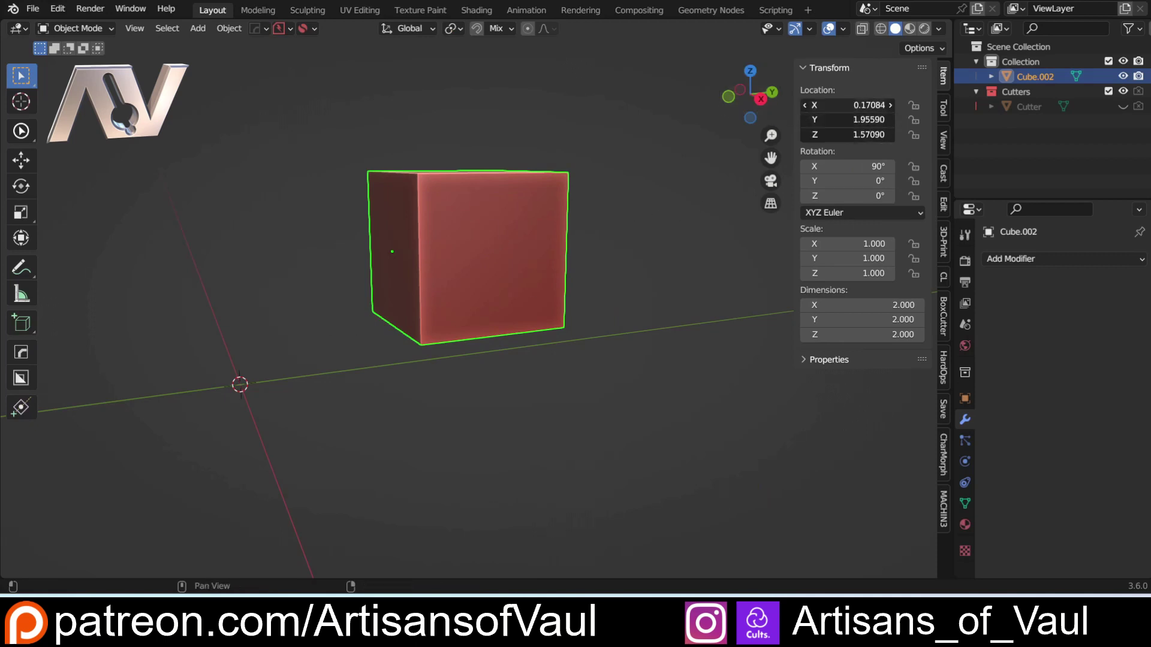
Set the cube's X and Y location to 0, then re-centre and orbit the view around it.
{"action": "left_click_drag", "start_coordinate": [866, 105], "coordinate": [866, 119]}
{"action": "type", "text": "0"}
{"action": "key", "text": "Return"}
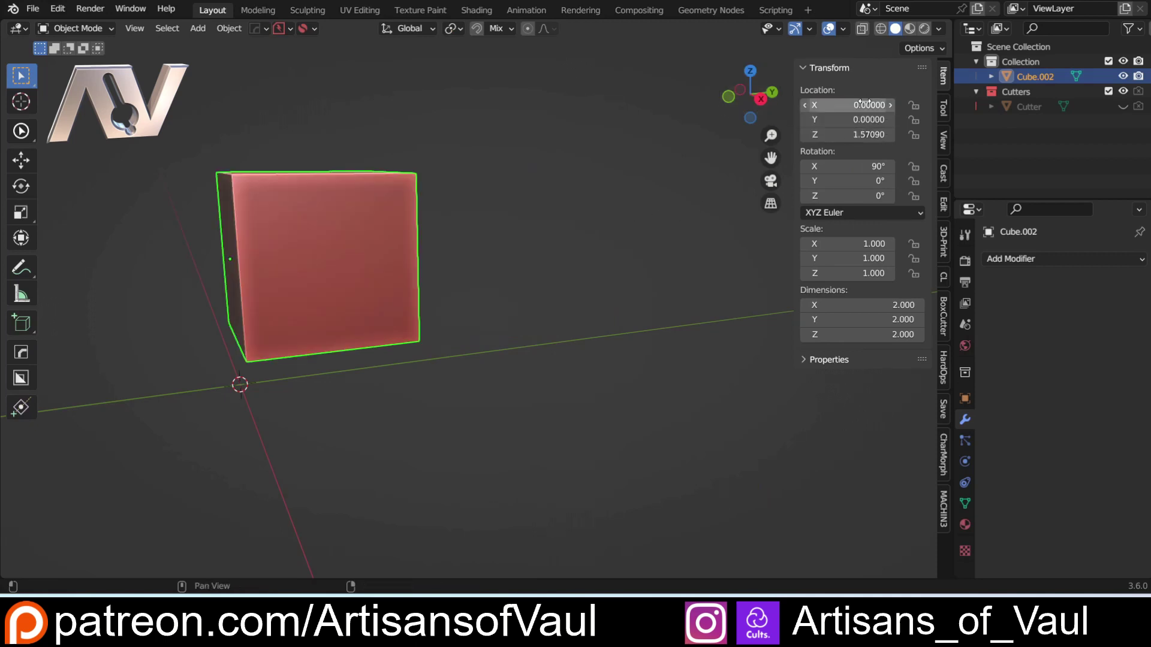
{"action": "left_click", "coordinate": [766, 99]}
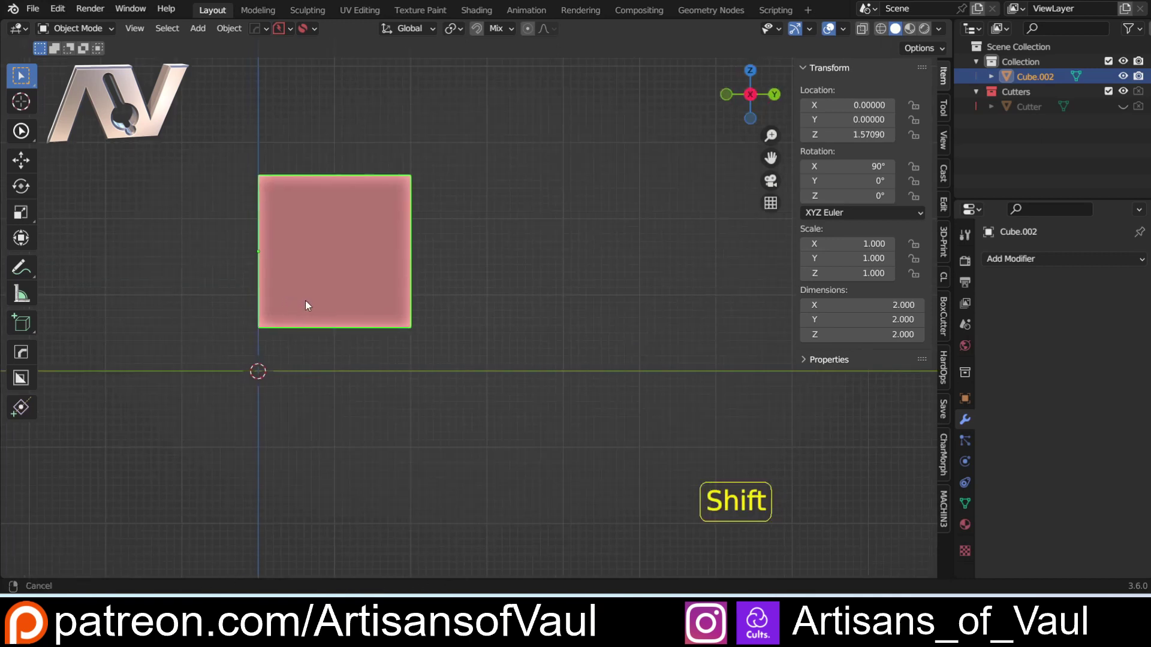
{"action": "key", "text": "shift+c"}
{"action": "middle_click_drag", "start_coordinate": [337, 266], "coordinate": [411, 277]}
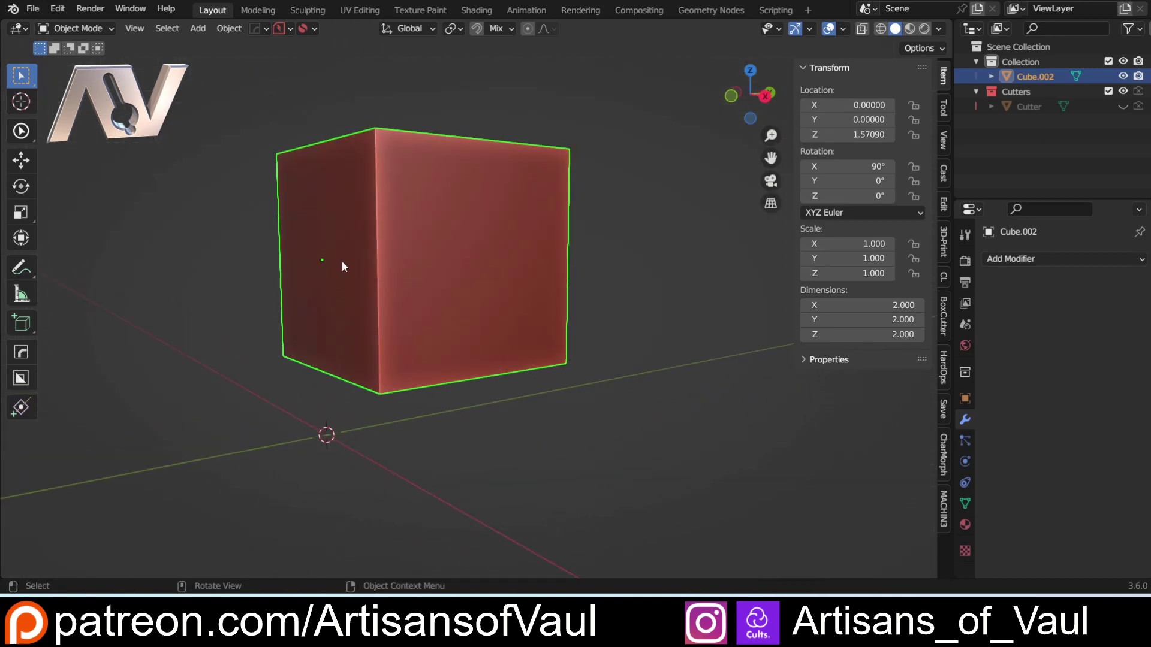
{"action": "middle_click_drag", "start_coordinate": [382, 259], "coordinate": [456, 222]}
{"action": "middle_click_drag", "start_coordinate": [448, 265], "coordinate": [426, 256]}
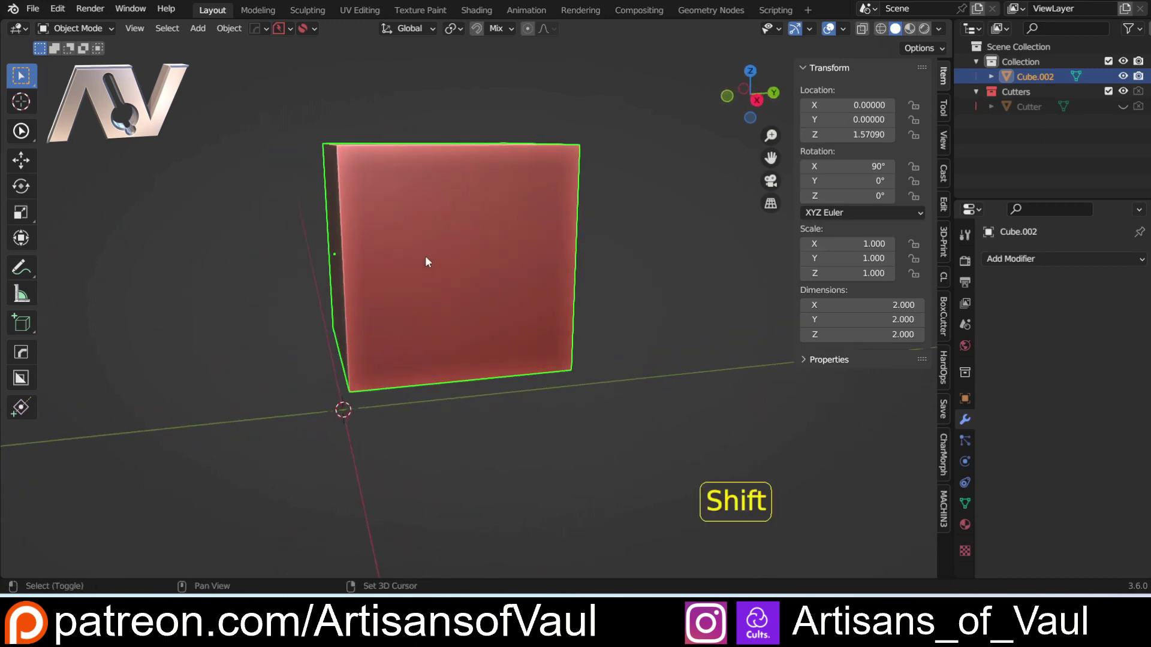
Try Origin to Geometry from the Shift+S pie menu, then undo it.
{"action": "key", "text": "shift+s"}
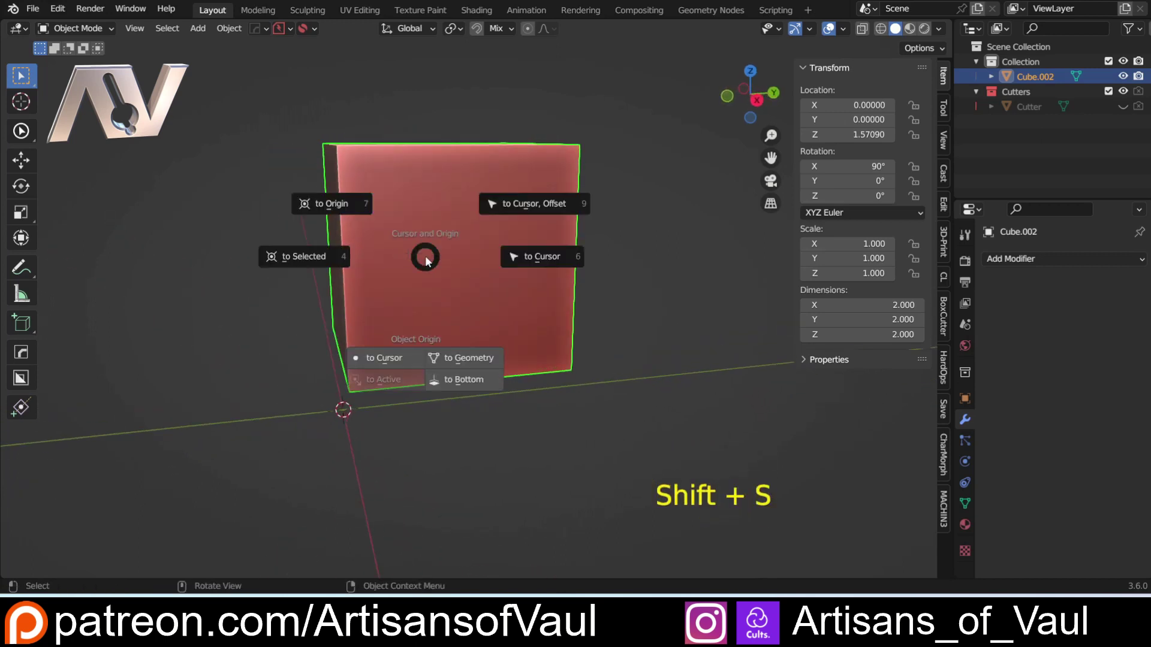
{"action": "left_click", "coordinate": [466, 359]}
{"action": "middle_click_drag", "start_coordinate": [488, 307], "coordinate": [403, 245]}
{"action": "key", "text": "ctrl+z"}
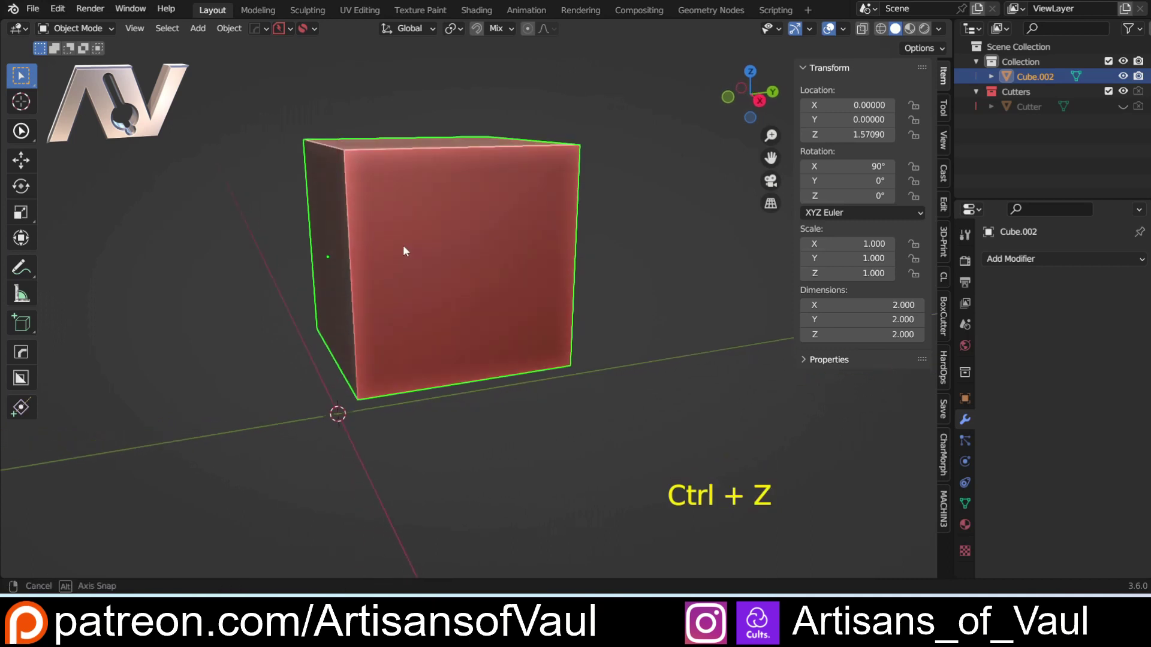
Apply Object > Set Origin > Origin to Geometry, putting the cube at location Y 1.0.
{"action": "left_click", "coordinate": [231, 28]}
{"action": "mouse_move", "coordinate": [264, 60]}
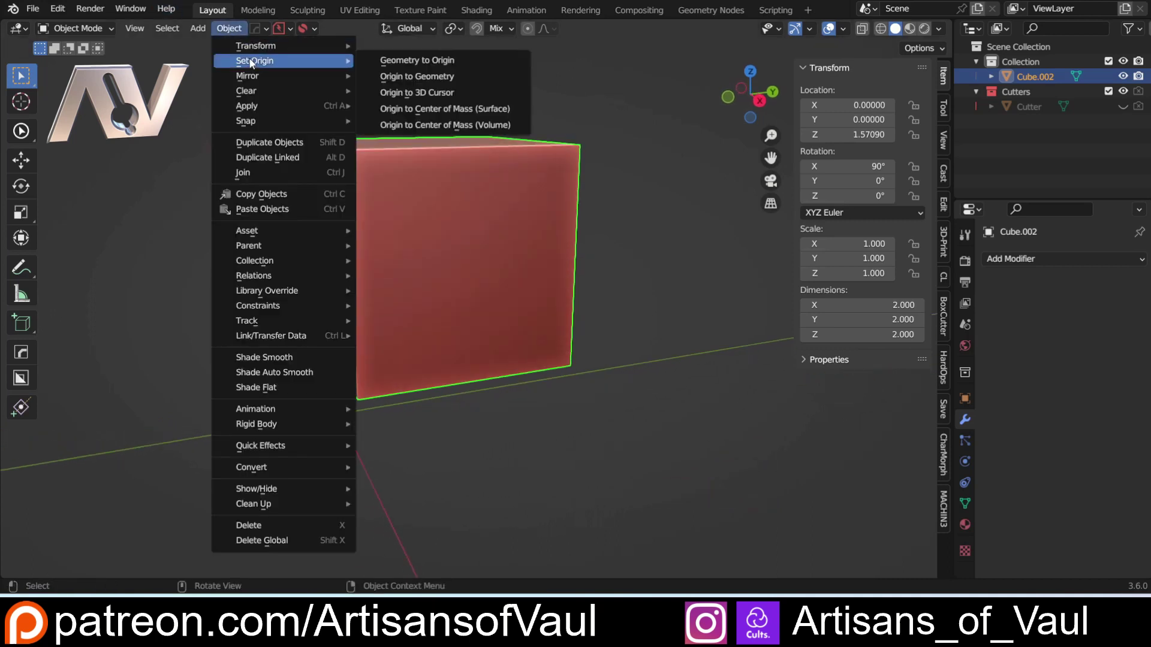
{"action": "left_click", "coordinate": [413, 77]}
{"action": "left_click", "coordinate": [760, 101]}
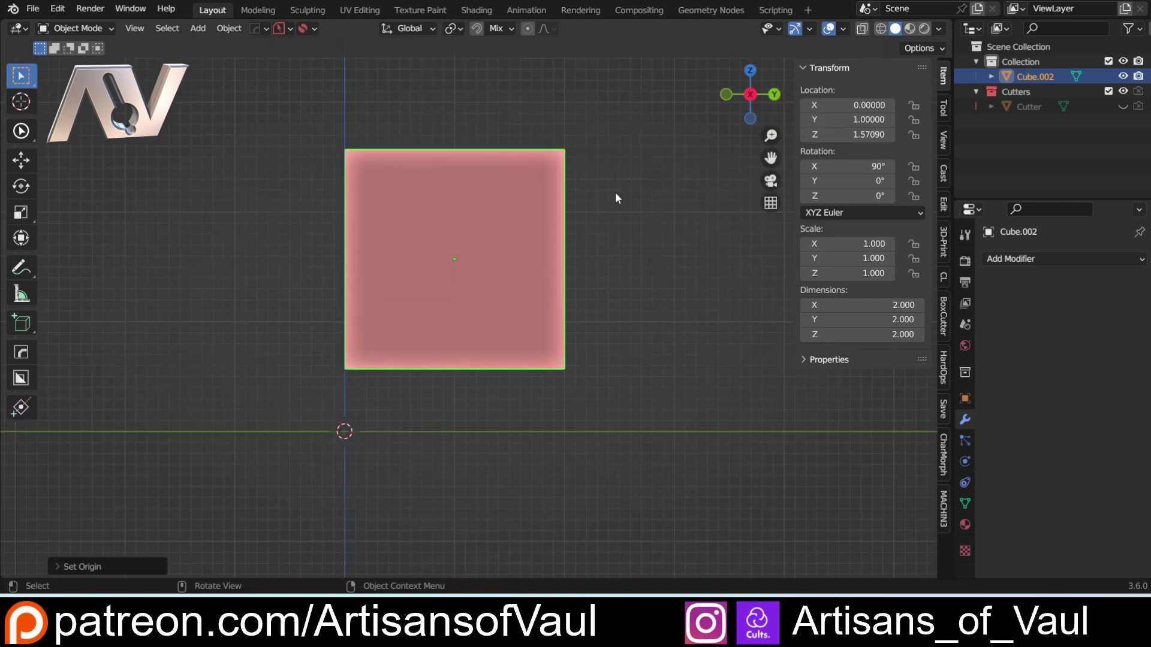
{"action": "middle_click_drag", "start_coordinate": [610, 393], "coordinate": [584, 409], "text": "shift"}
{"action": "key", "text": "shift+a"}
Add a cylinder and move it above and left of the cube, to Y -1.87483, Z 4.01983.
{"action": "mouse_move", "coordinate": [546, 273]}
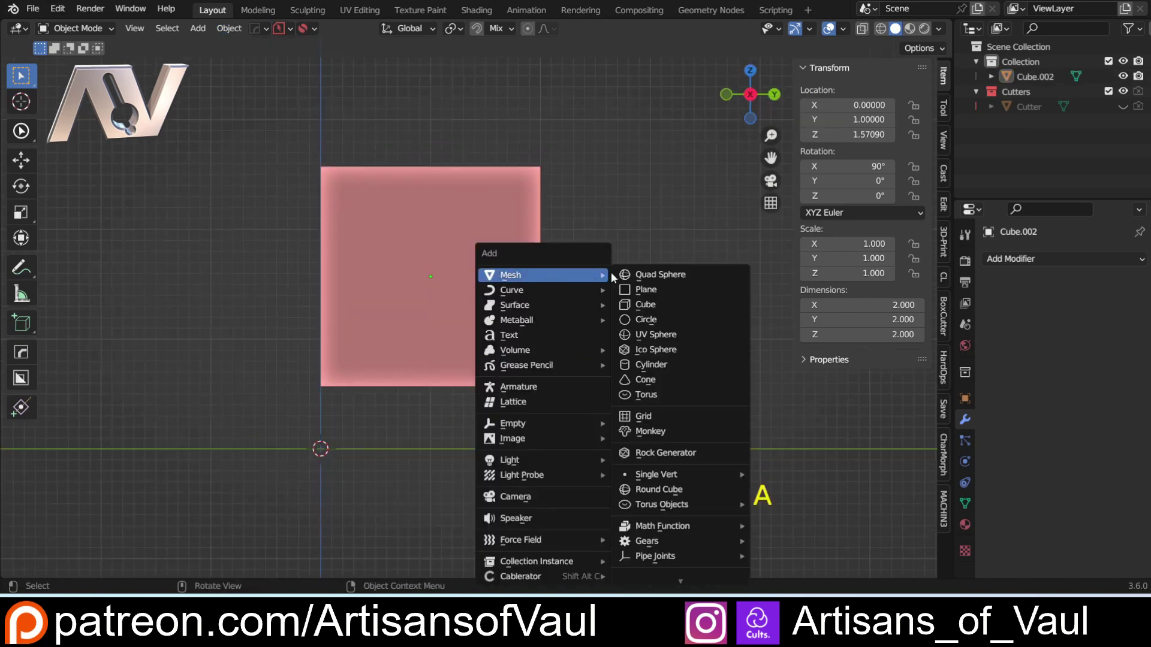
{"action": "left_click", "coordinate": [666, 366]}
{"action": "key", "text": "g"}
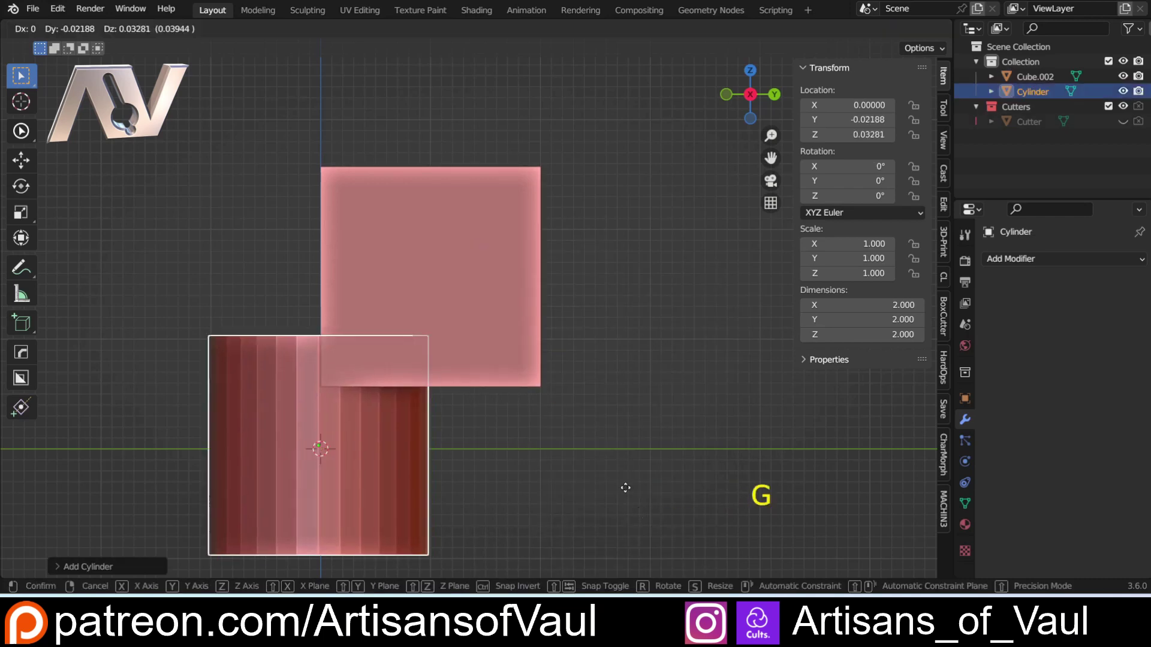
{"action": "left_click", "coordinate": [366, 217]}
{"action": "middle_click_drag", "start_coordinate": [365, 217], "coordinate": [411, 275], "text": "shift"}
{"action": "scroll", "coordinate": [412, 245], "scroll_direction": "down", "scroll_amount": 1}
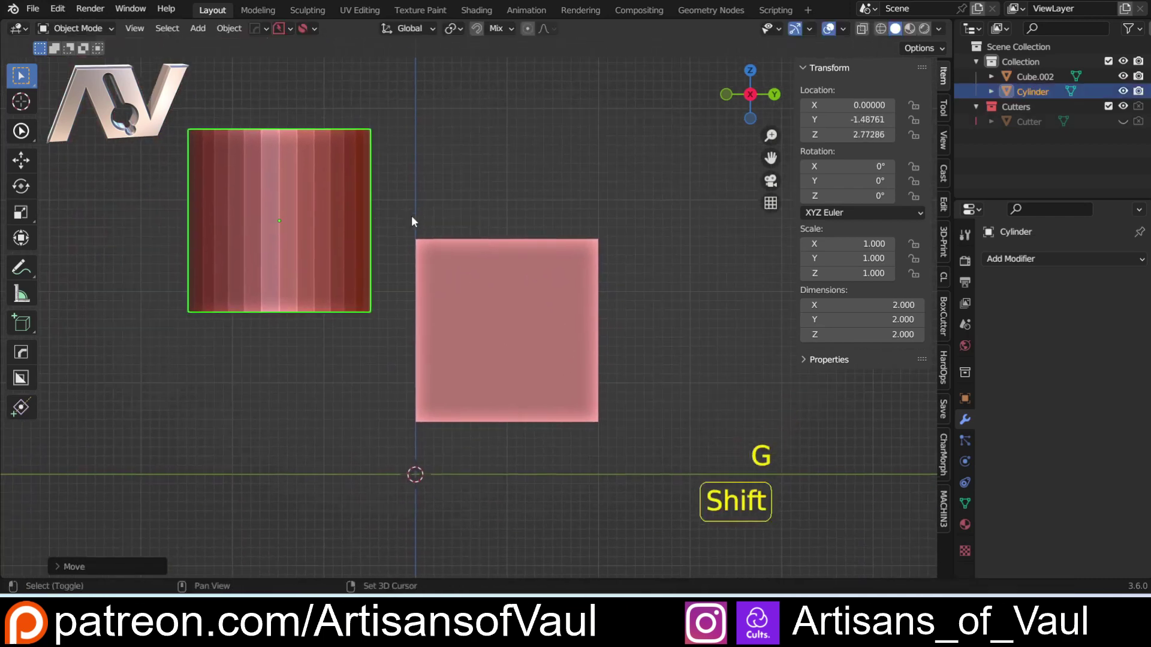
{"action": "key", "text": "g"}
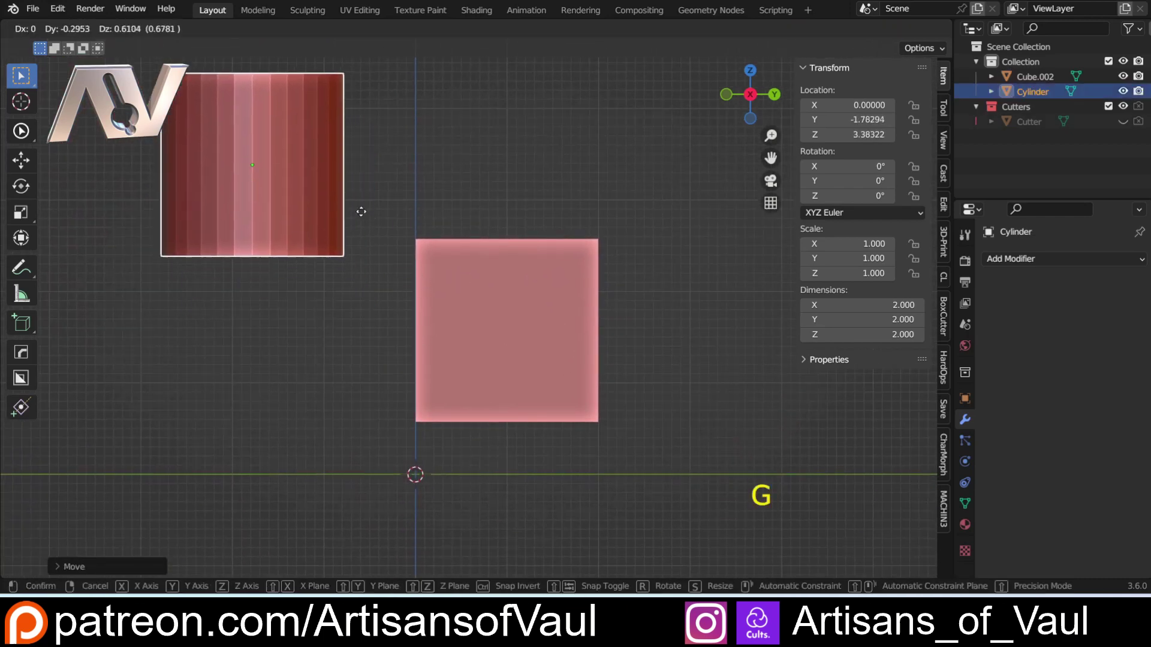
{"action": "left_click", "coordinate": [357, 160]}
{"action": "middle_click_drag", "start_coordinate": [402, 181], "coordinate": [369, 279], "text": "shift"}
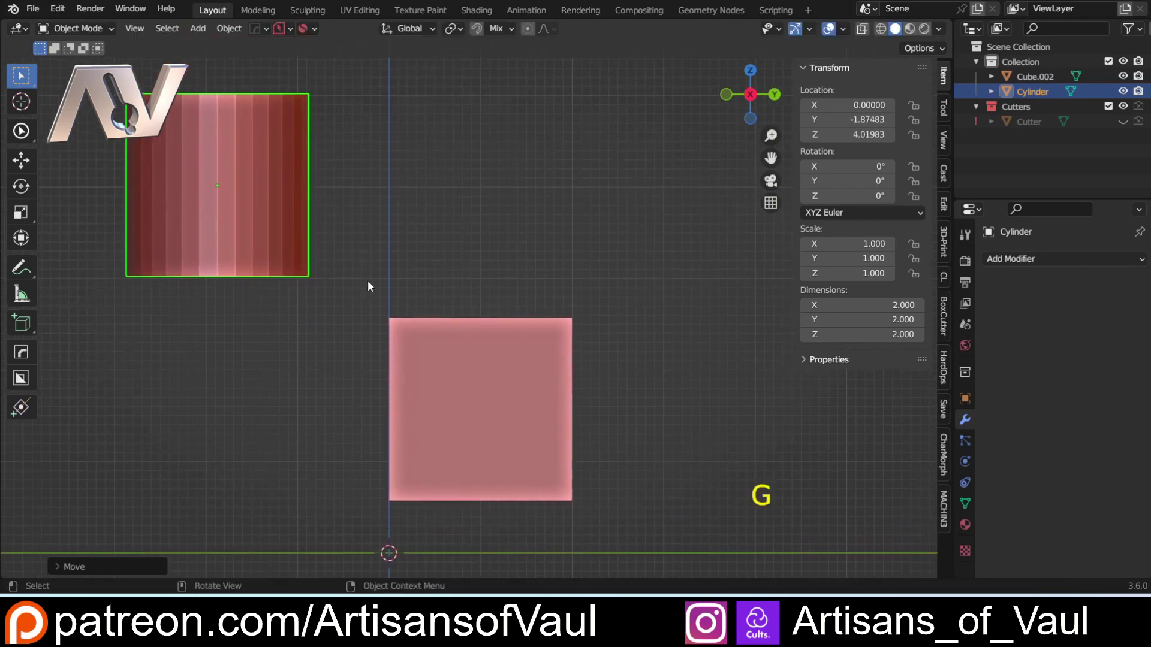
Select the cylinder, then Shift-select Cube.002 as the active object.
{"action": "left_click", "coordinate": [284, 336]}
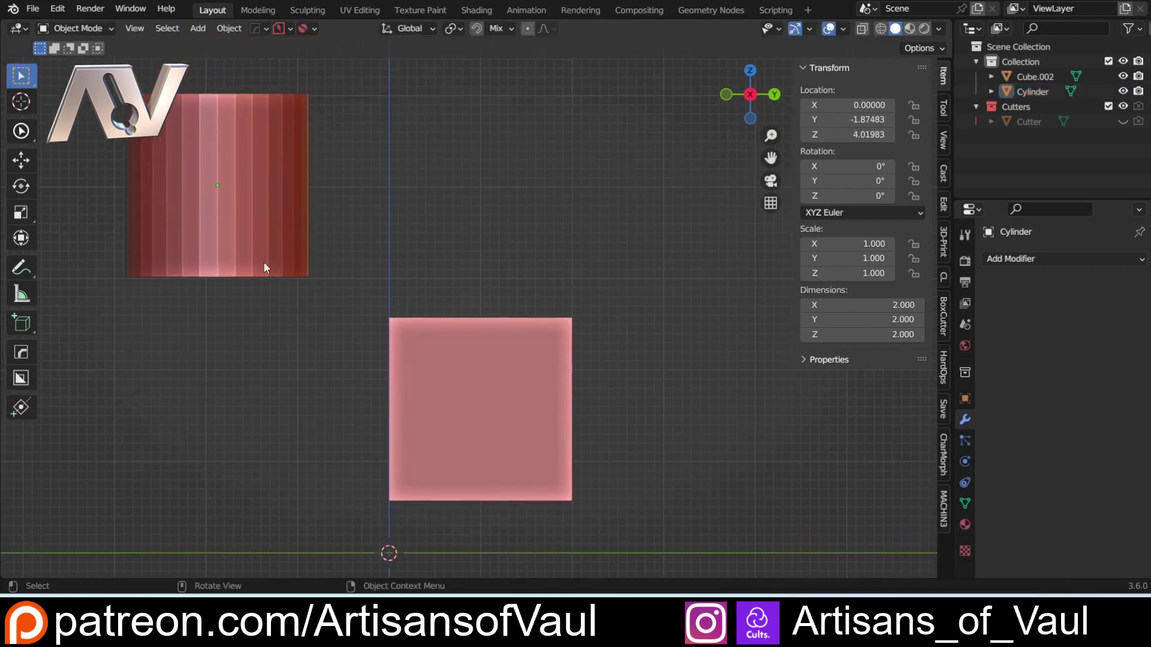
{"action": "left_click", "coordinate": [231, 216]}
{"action": "left_click", "coordinate": [476, 406], "text": "shift"}
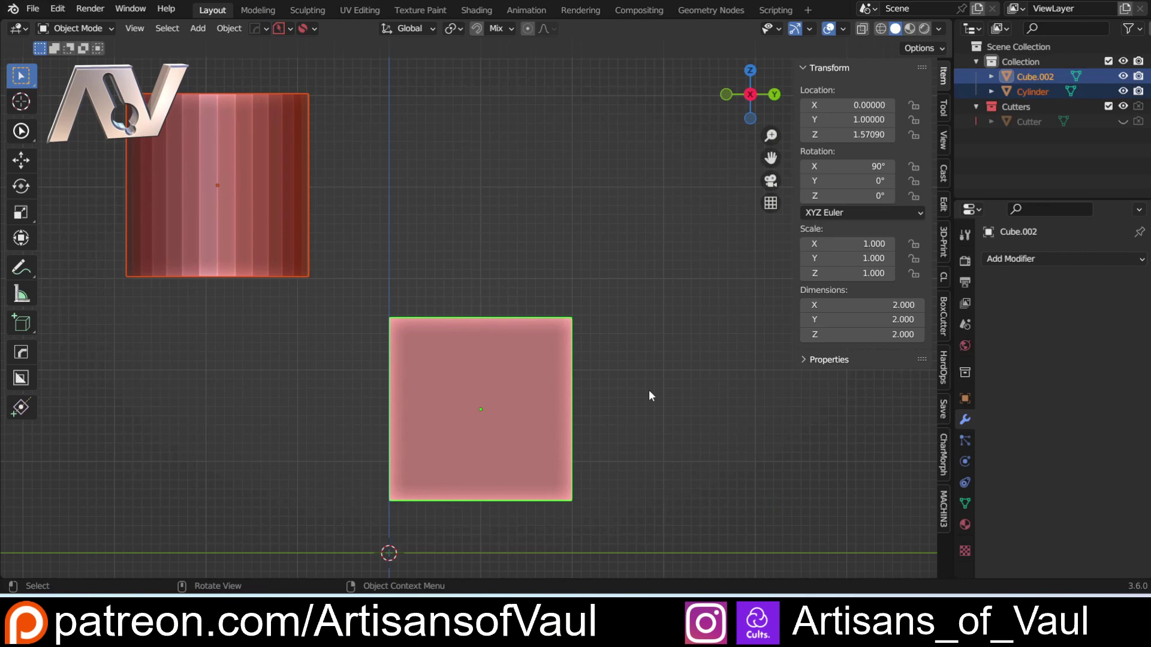
Align the cylinder to the cube on X and Y only, leaving Z unaligned.
{"action": "key", "text": "alt+a"}
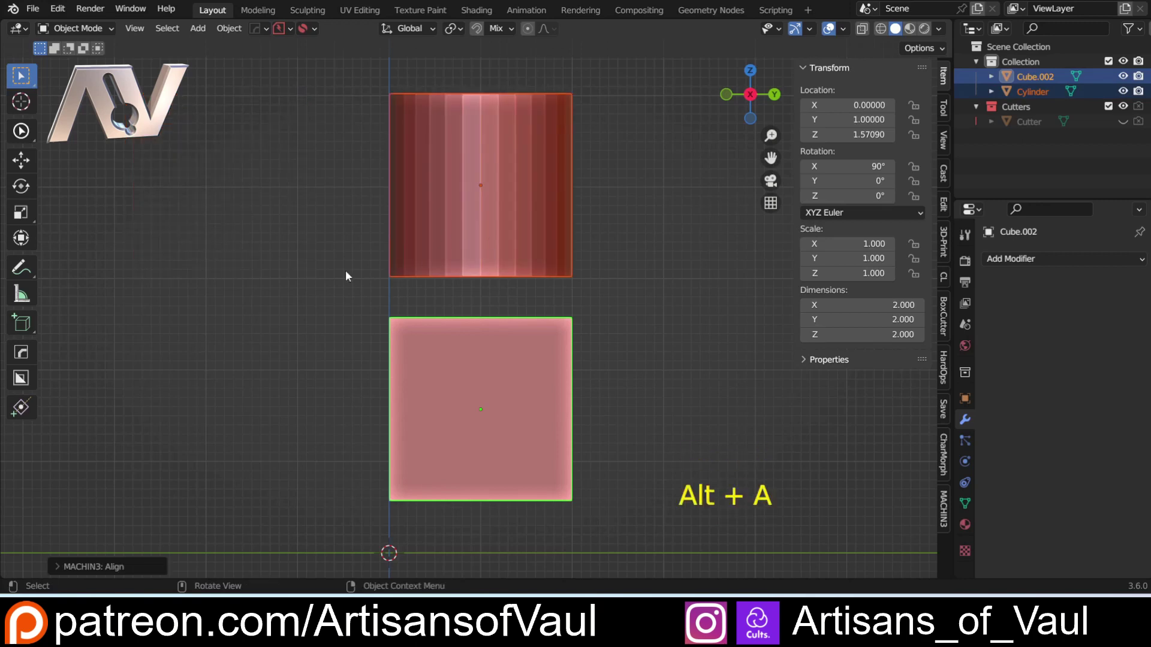
{"action": "middle_click_drag", "start_coordinate": [320, 282], "coordinate": [394, 347]}
{"action": "middle_click_drag", "start_coordinate": [530, 387], "coordinate": [524, 354]}
{"action": "left_click", "coordinate": [102, 566]}
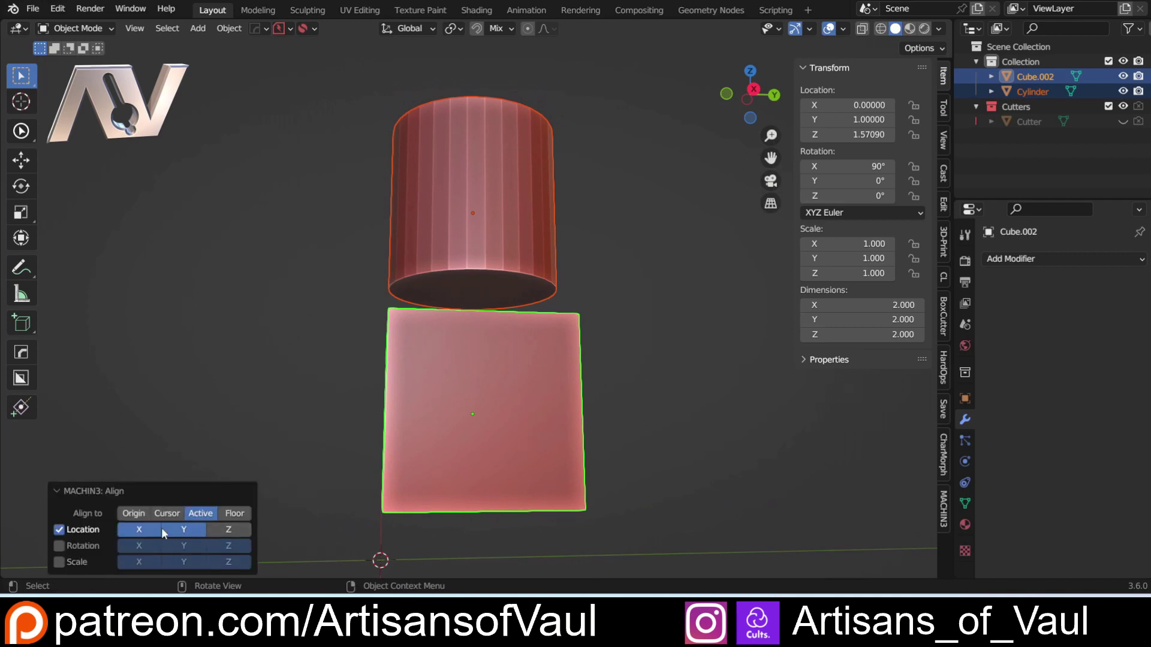
{"action": "left_click", "coordinate": [229, 530]}
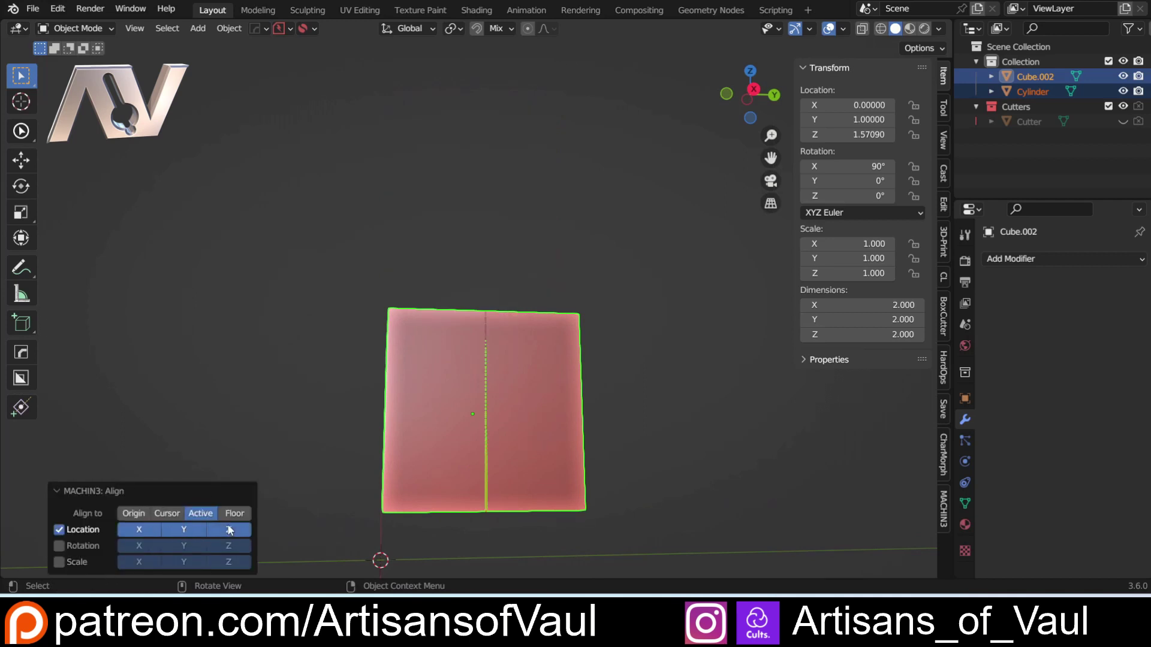
{"action": "left_click", "coordinate": [228, 530]}
{"action": "middle_click_drag", "start_coordinate": [201, 343], "coordinate": [197, 387]}
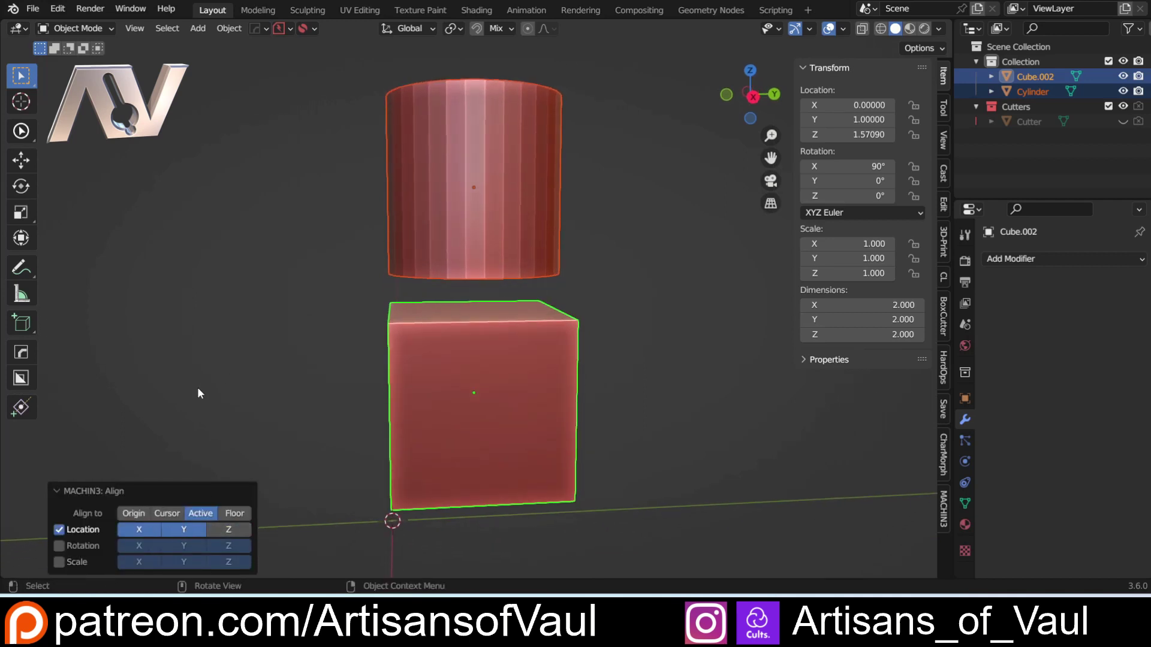
{"action": "left_click", "coordinate": [753, 97]}
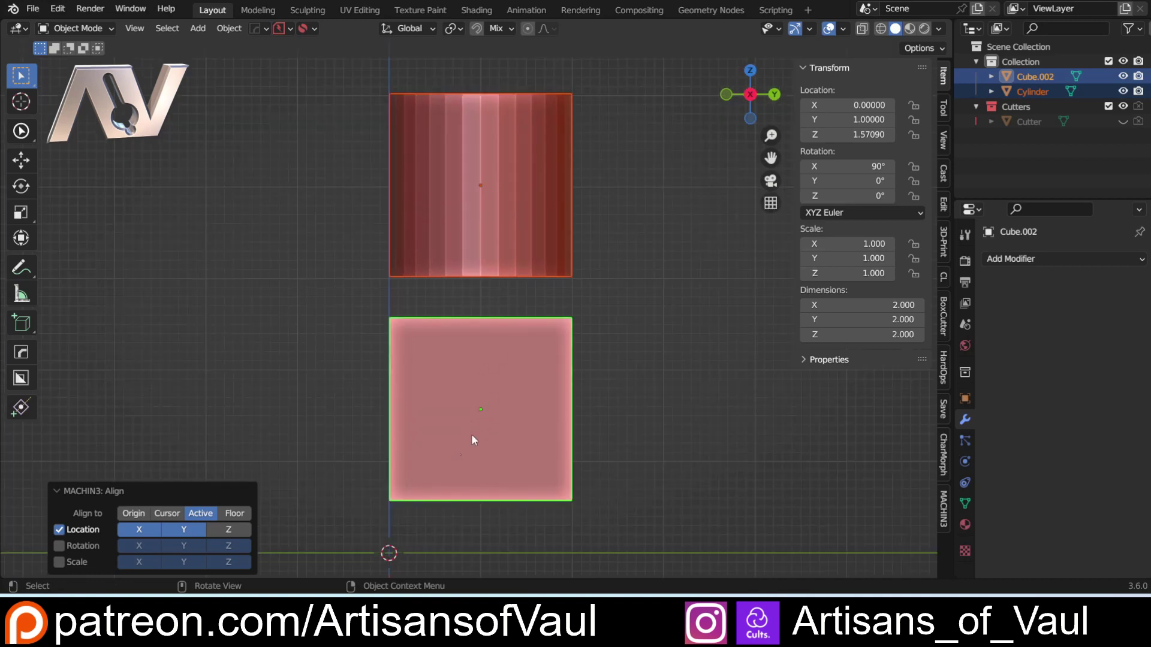
{"action": "middle_click_drag", "start_coordinate": [360, 387], "coordinate": [478, 411]}
Snap the cube's origin back onto its selected side face and return to Object Mode.
{"action": "key", "text": "Tab"}
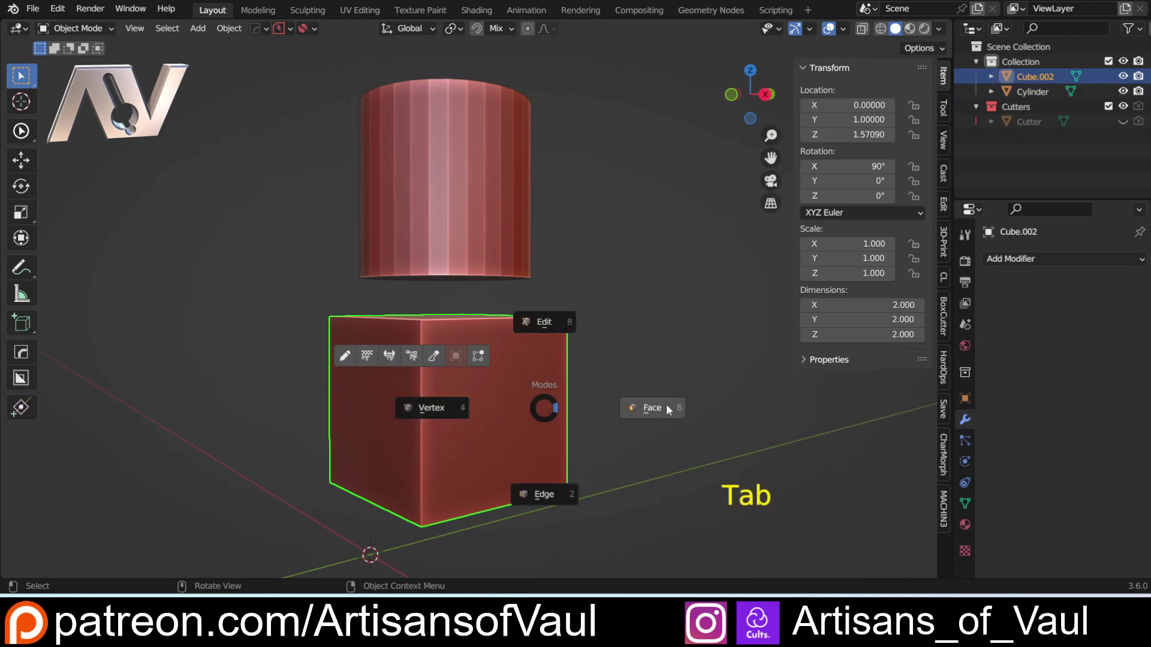
{"action": "left_click", "coordinate": [660, 404]}
{"action": "key", "text": "shift+s"}
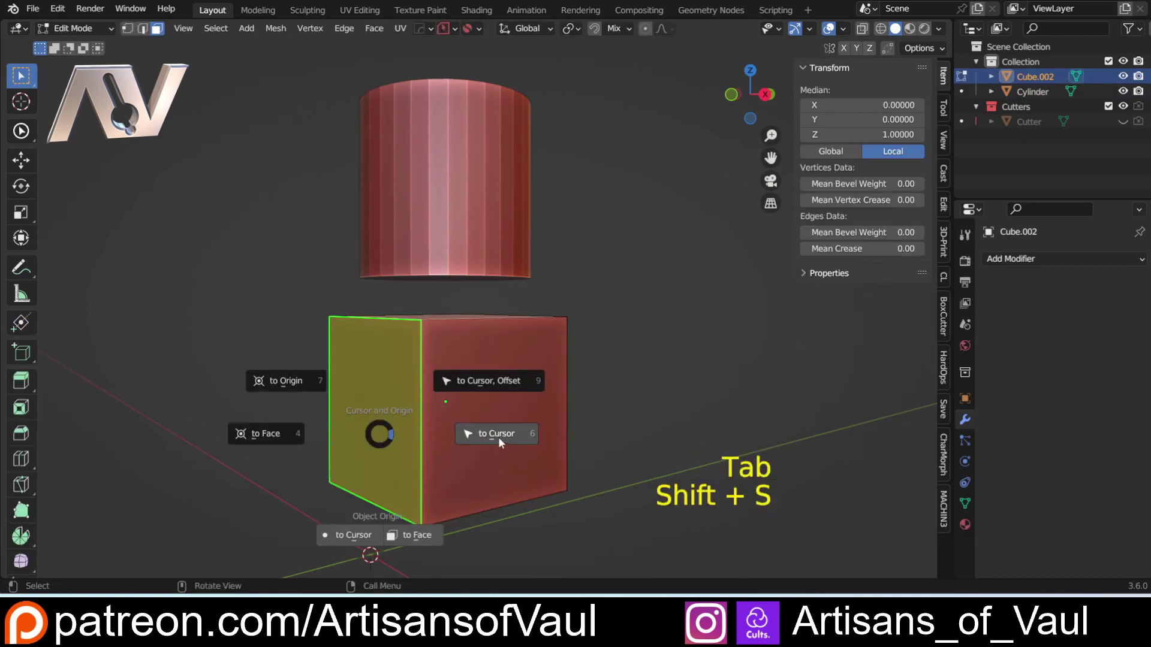
{"action": "left_click", "coordinate": [427, 535]}
{"action": "key", "text": "Tab"}
{"action": "left_click", "coordinate": [479, 384]}
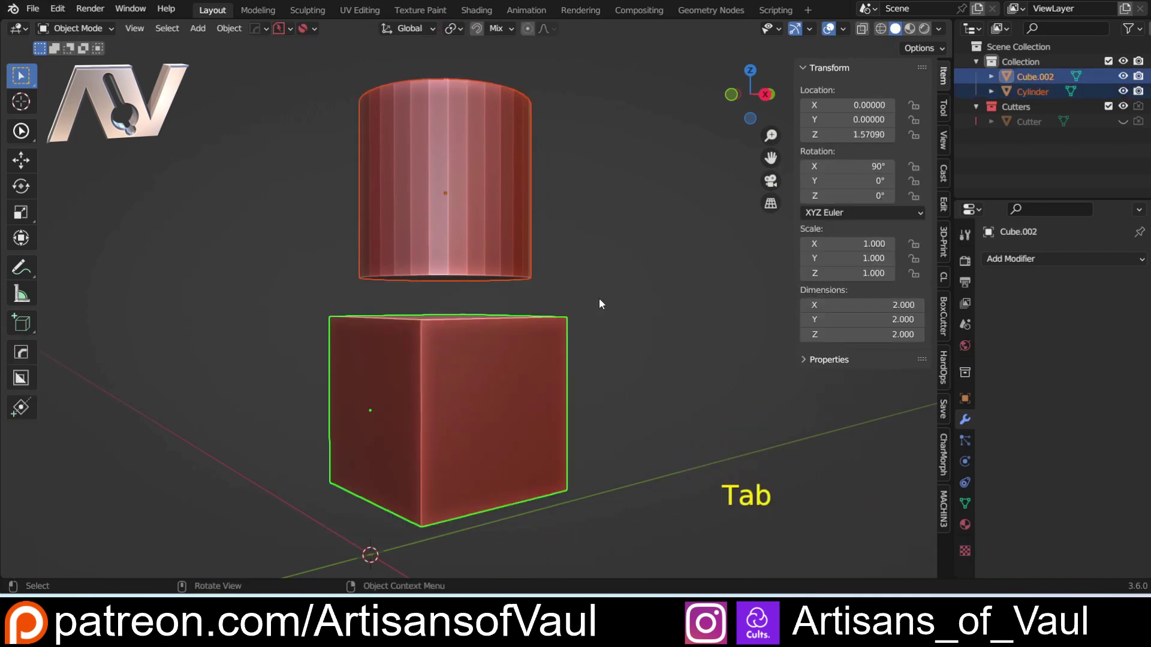
Realign the cylinder to the cube, then scale the cylinder down to 0.324.
{"action": "key", "text": "alt+a"}
{"action": "middle_click_drag", "start_coordinate": [599, 304], "coordinate": [388, 418]}
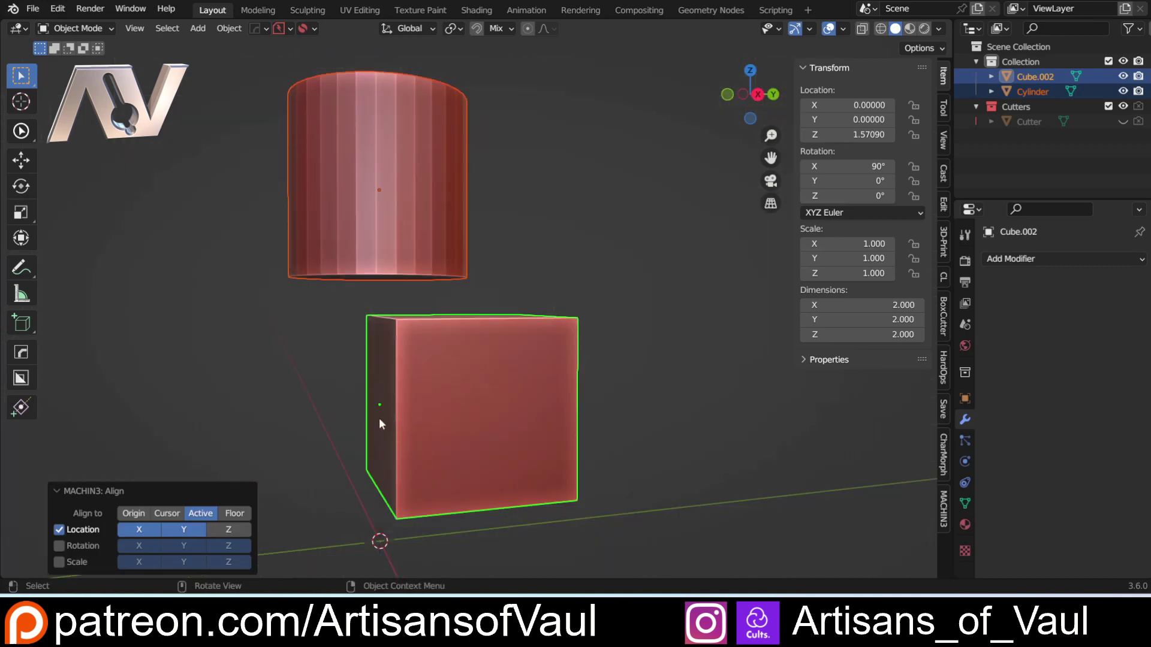
{"action": "left_click", "coordinate": [379, 419]}
{"action": "key", "text": "Tab"}
{"action": "key", "text": "Escape"}
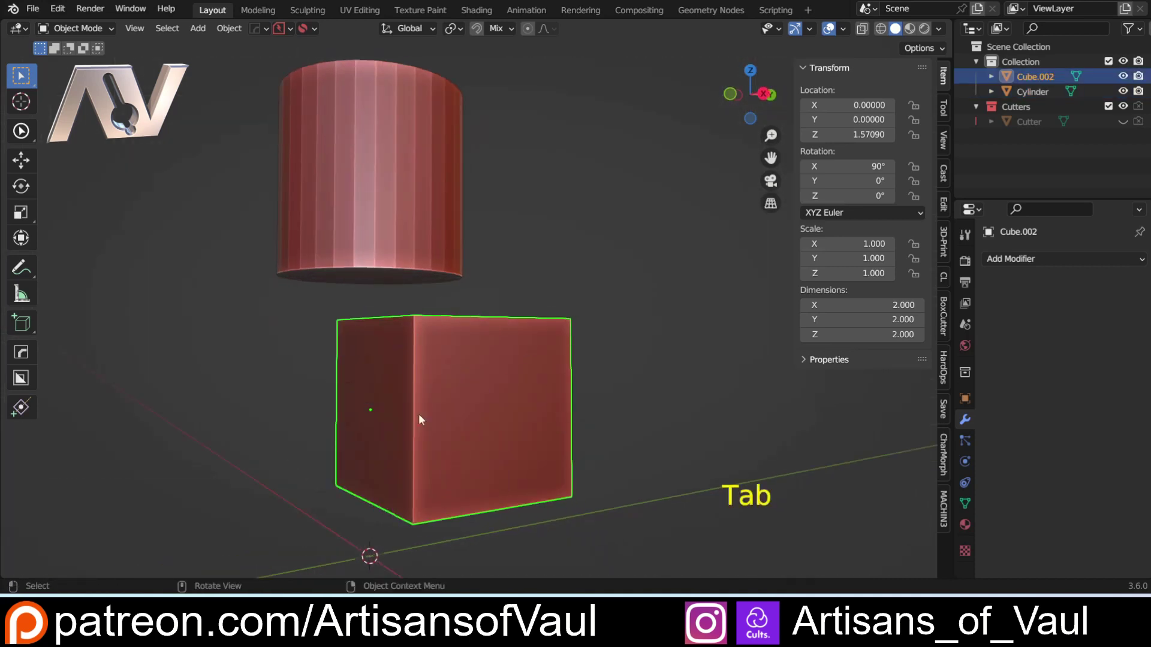
{"action": "middle_click_drag", "start_coordinate": [419, 414], "coordinate": [312, 249], "text": "alt"}
{"action": "left_click", "coordinate": [379, 228]}
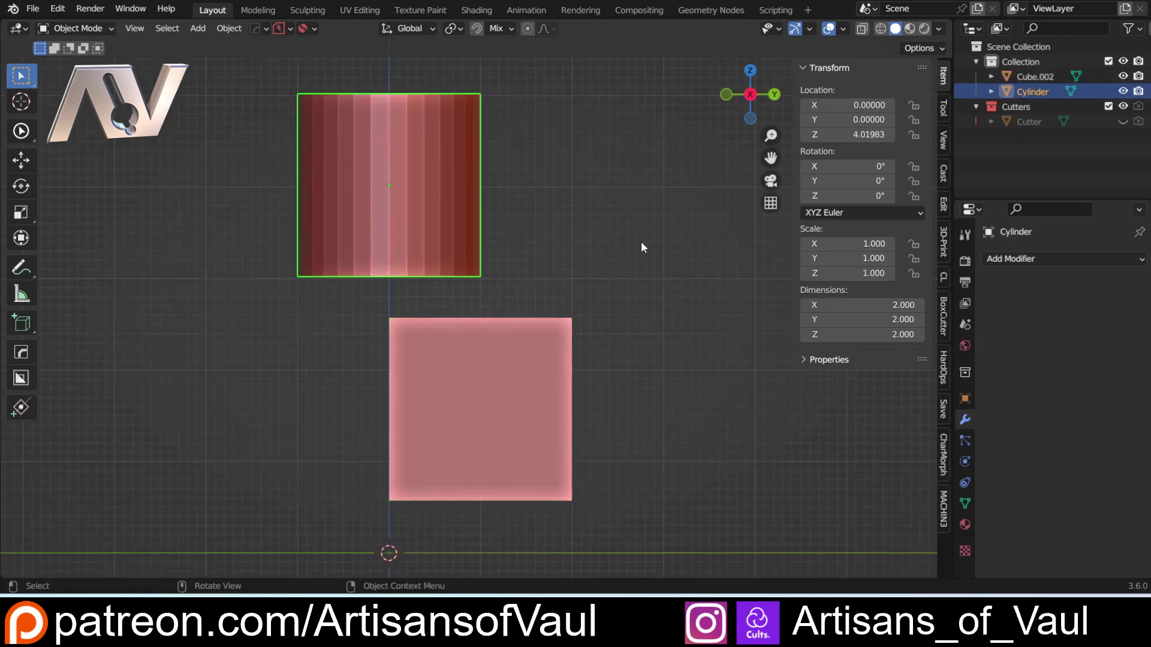
{"action": "key", "text": "s"}
{"action": "left_click", "coordinate": [463, 223]}
{"action": "middle_click_drag", "start_coordinate": [463, 223], "coordinate": [462, 347]}
Move the cube with Selection to Cursor (Offset) to location Y 1, then deselect all.
{"action": "left_click", "coordinate": [462, 347]}
{"action": "key", "text": "shift+s"}
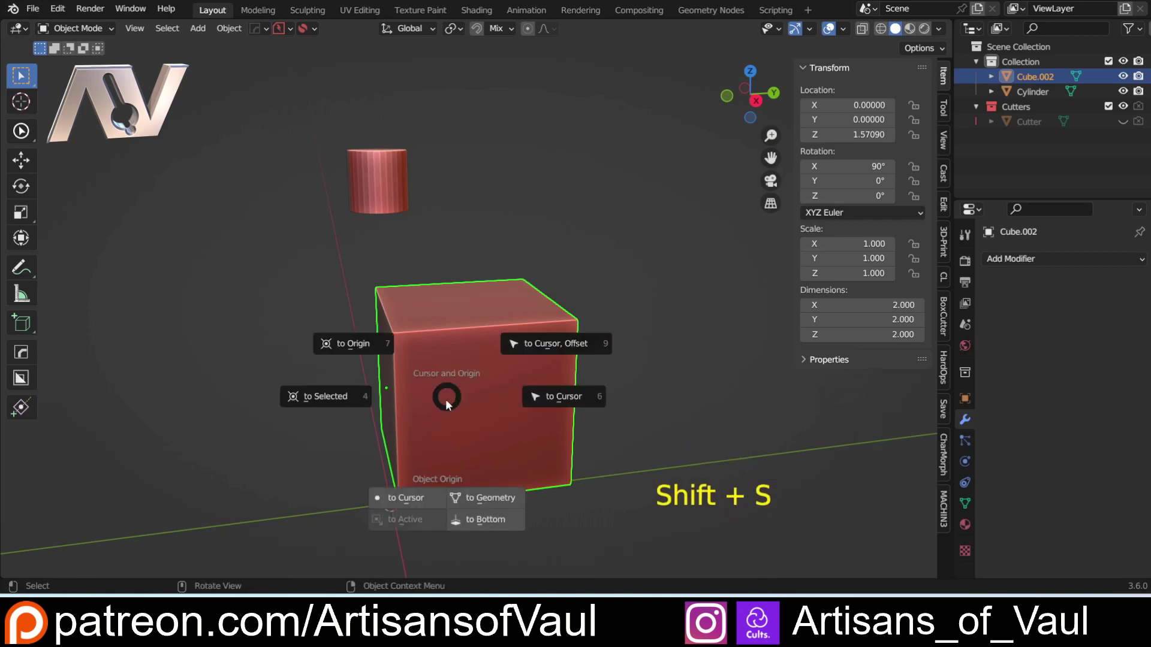
{"action": "left_click", "coordinate": [557, 344]}
{"action": "middle_click_drag", "start_coordinate": [557, 344], "coordinate": [413, 290], "text": "alt"}
{"action": "left_click", "coordinate": [386, 186], "text": "shift"}
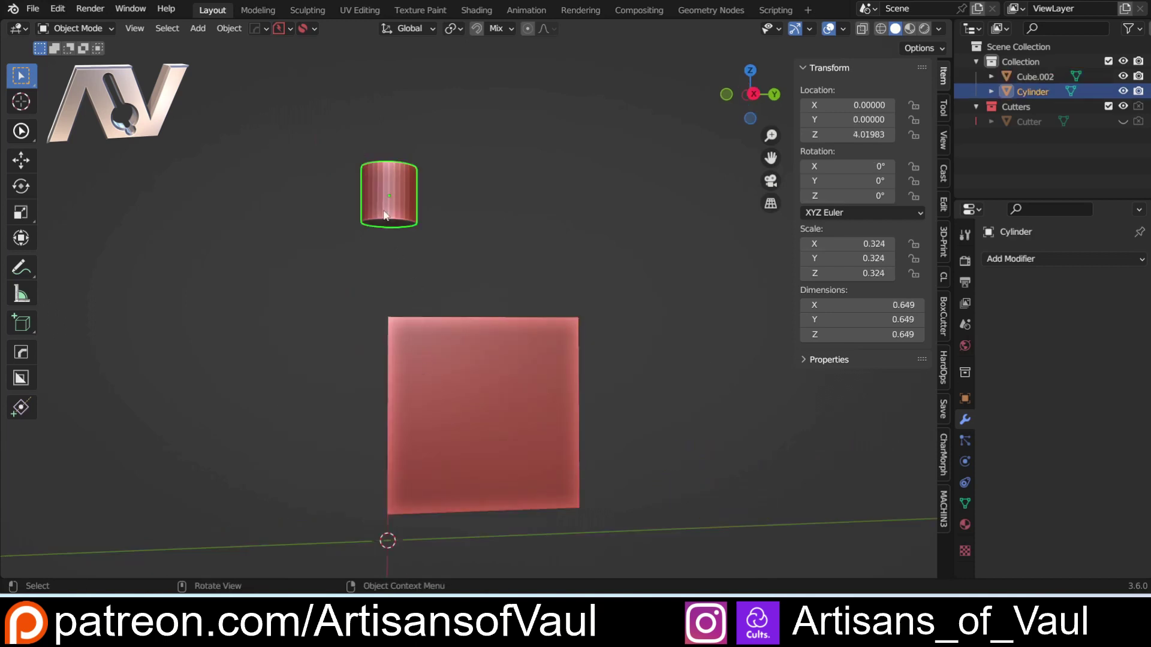
{"action": "left_click", "coordinate": [387, 186], "text": "shift"}
{"action": "key", "text": "alt+a"}
{"action": "middle_click_drag", "start_coordinate": [575, 235], "coordinate": [592, 265]}
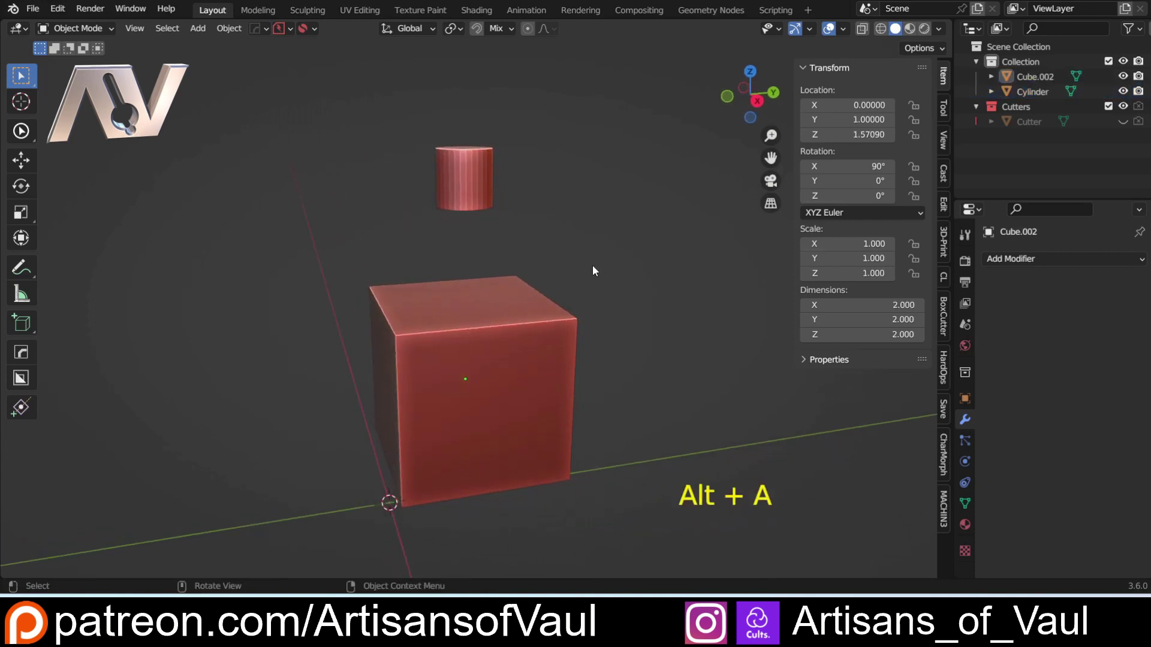
Select the cube in a right side view and enter Edge select mode.
{"action": "left_click", "coordinate": [759, 101]}
{"action": "scroll", "coordinate": [512, 369], "scroll_direction": "up", "scroll_amount": 1}
{"action": "middle_click_drag", "start_coordinate": [515, 427], "coordinate": [494, 347], "text": "shift"}
{"action": "left_click", "coordinate": [502, 305]}
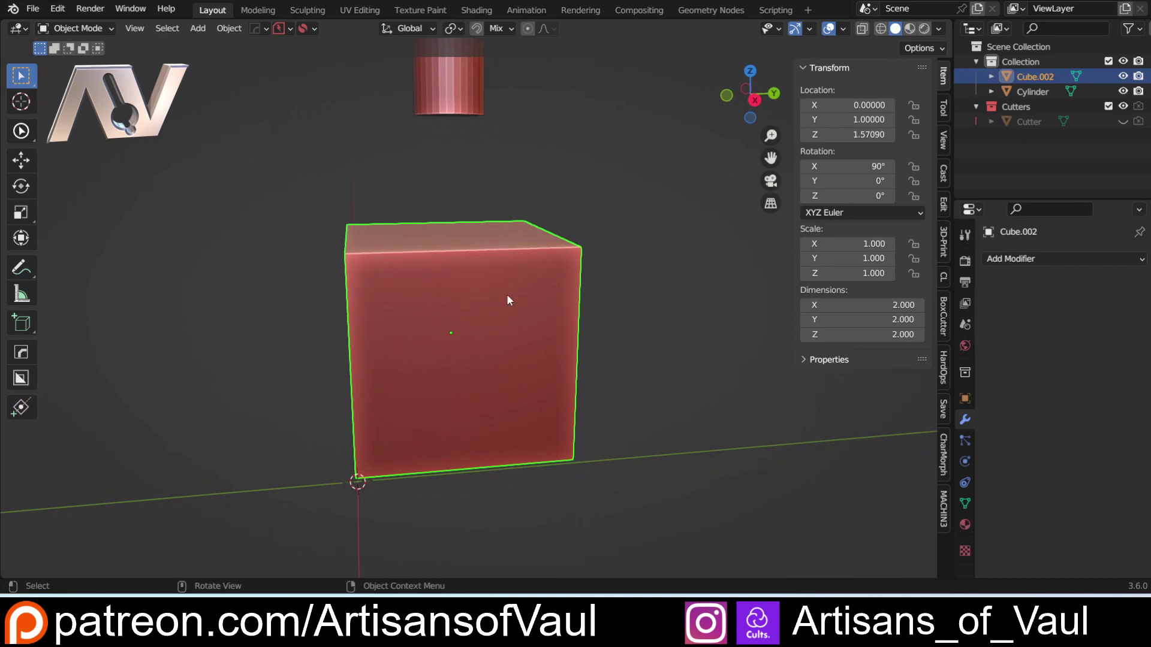
{"action": "left_click", "coordinate": [754, 100]}
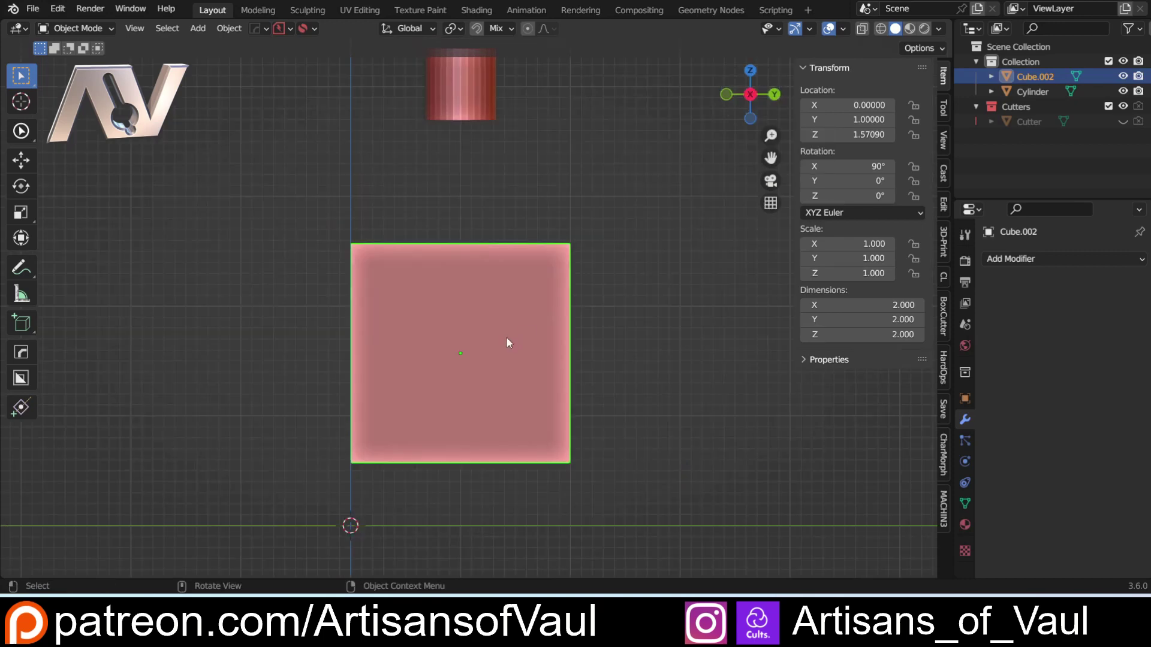
{"action": "key", "text": "Tab"}
{"action": "left_click", "coordinate": [504, 447]}
Cut two vertical edge loops slid toward the right side, then re-enter Edit Mode.
{"action": "key", "text": "ctrl+r"}
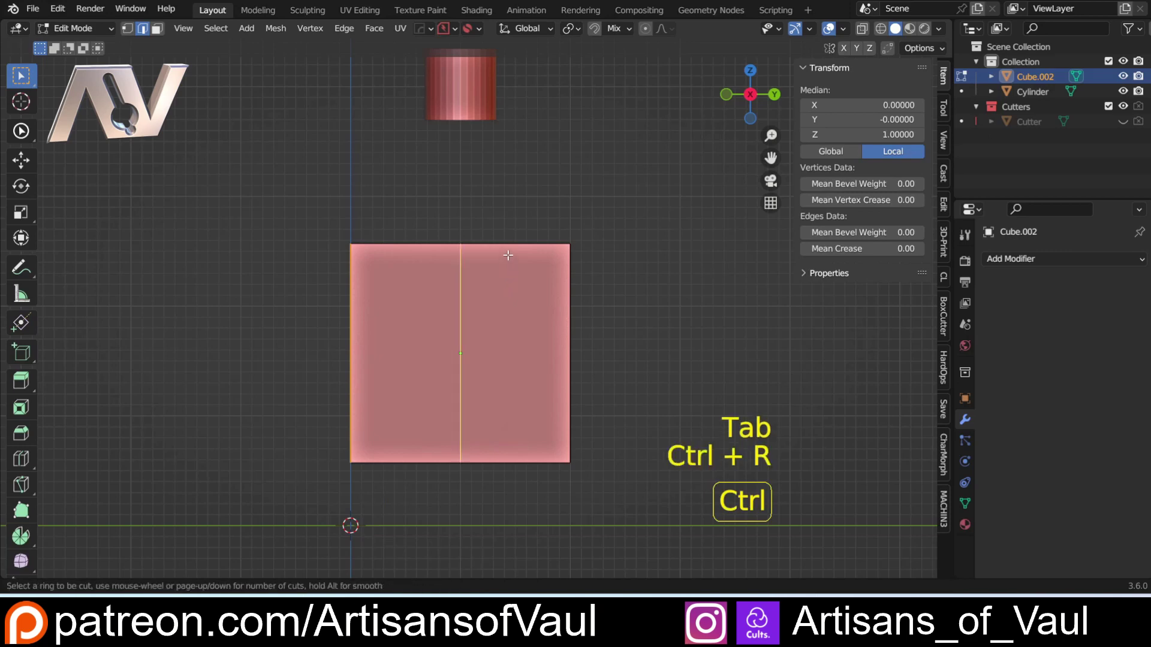
{"action": "scroll", "coordinate": [508, 255], "scroll_direction": "up", "scroll_amount": 1}
{"action": "left_click", "coordinate": [483, 251]}
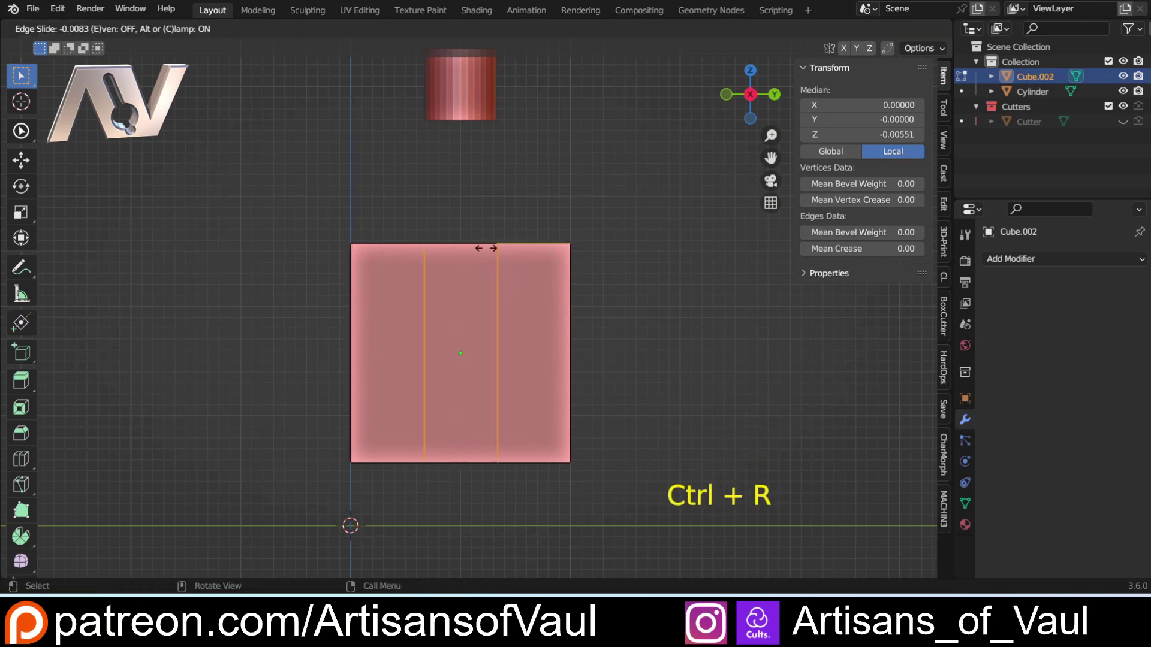
{"action": "left_click", "coordinate": [531, 256]}
{"action": "middle_click_drag", "start_coordinate": [531, 256], "coordinate": [524, 172]}
{"action": "key", "text": "Tab"}
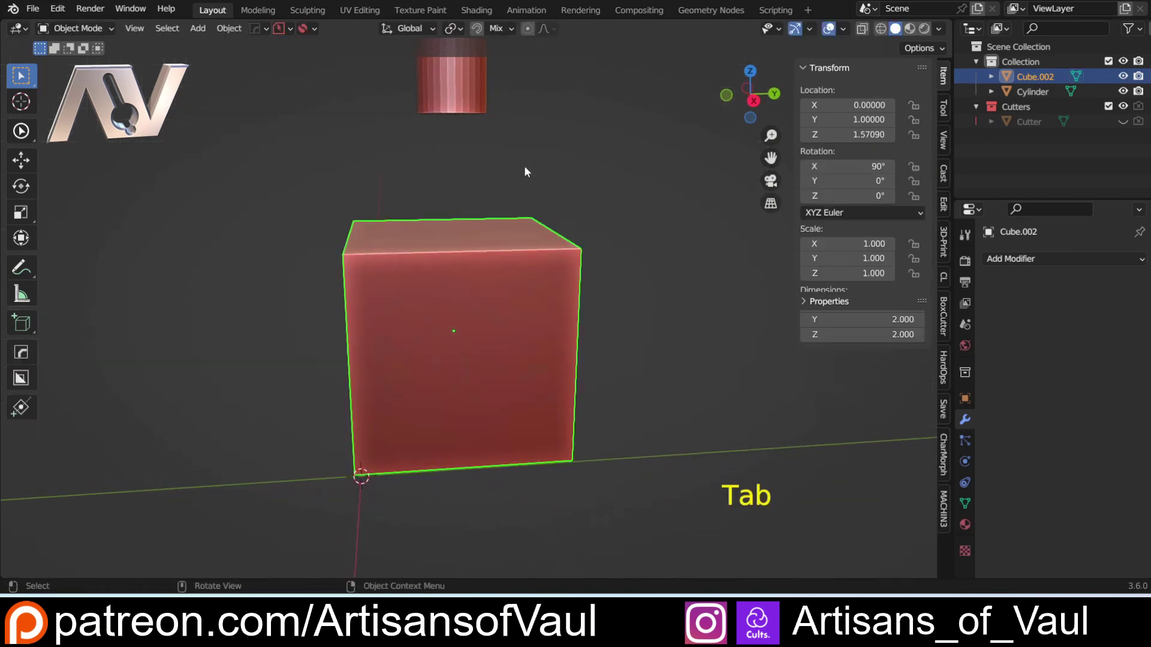
{"action": "middle_click_drag", "start_coordinate": [473, 314], "coordinate": [502, 340]}
{"action": "scroll", "coordinate": [504, 341], "scroll_direction": "up", "scroll_amount": 2}
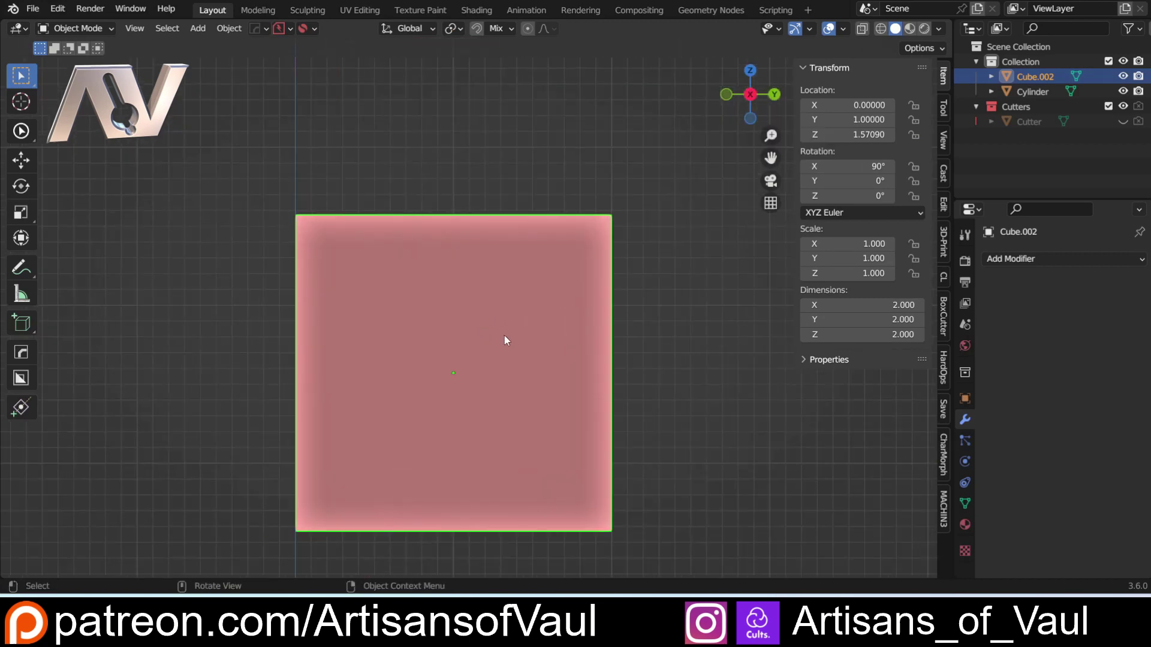
{"action": "key", "text": "Tab"}
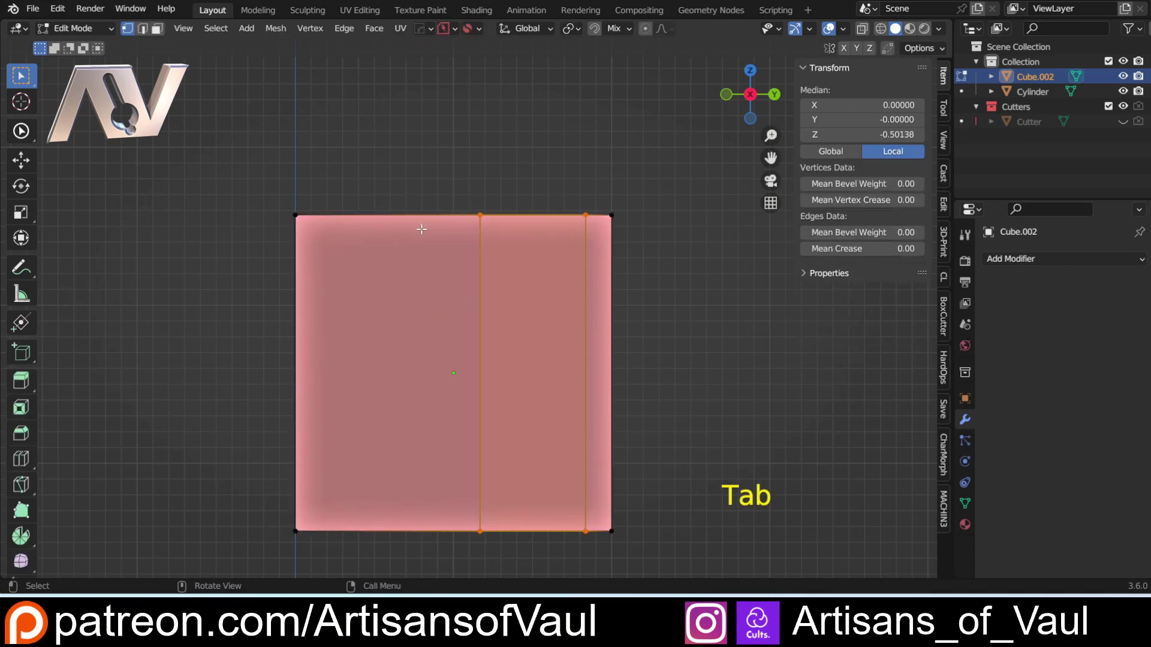
Snap the cube's origin to its geometry centre and check it in Edit Mode.
{"action": "key", "text": "Tab"}
{"action": "key", "text": "shift+s"}
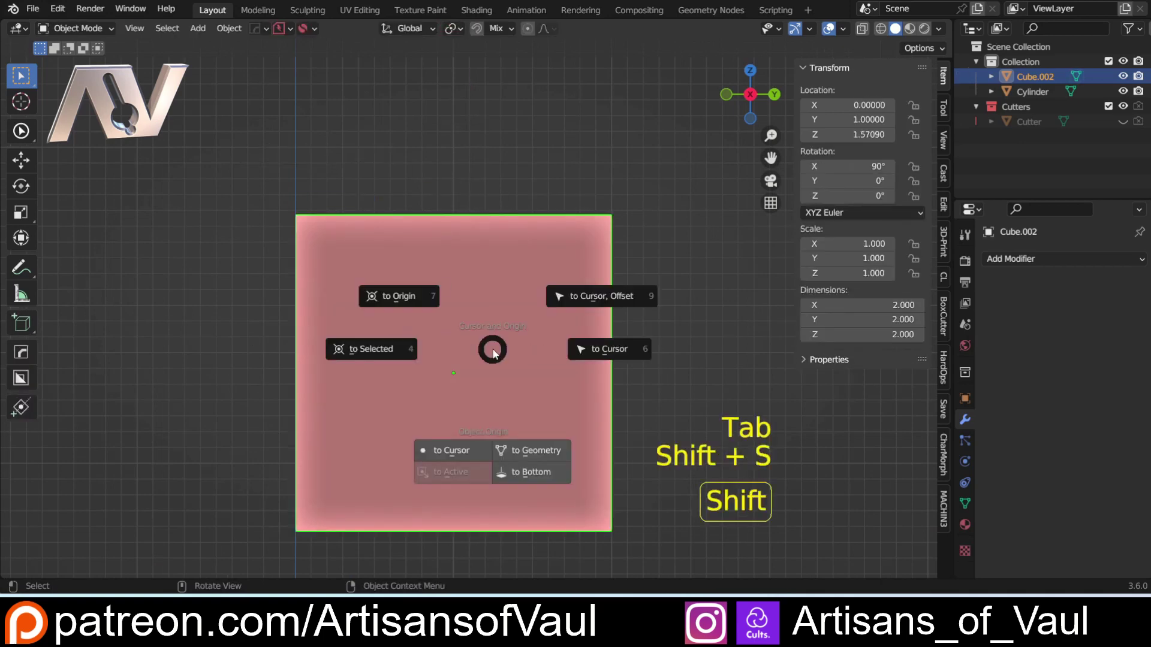
{"action": "left_click", "coordinate": [546, 453]}
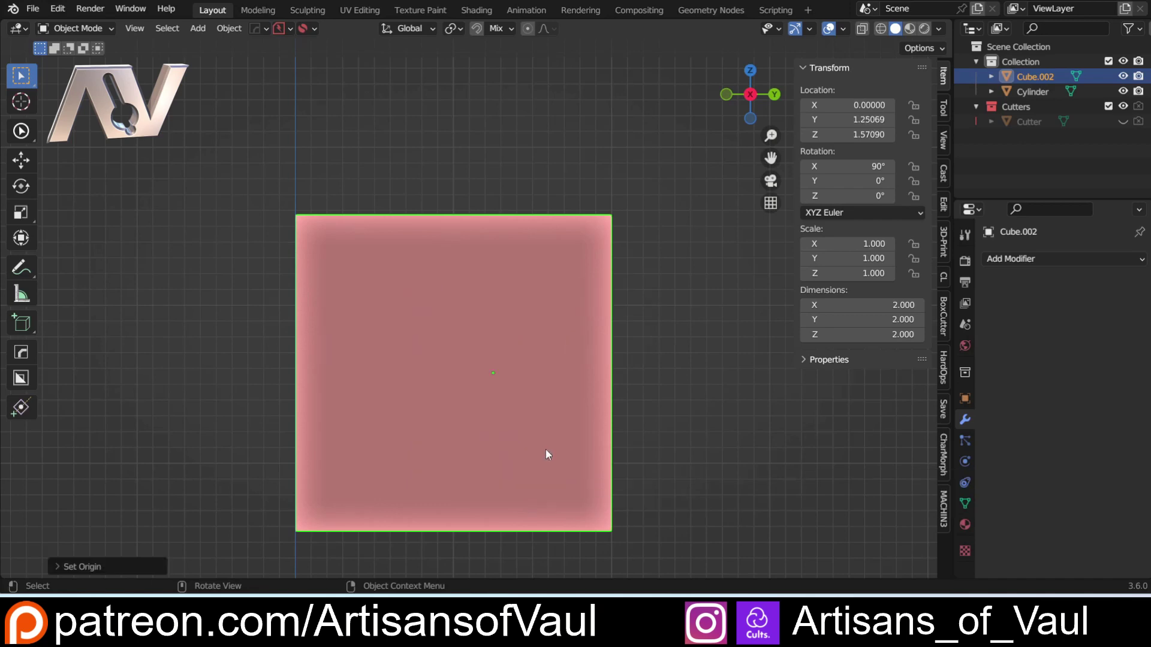
{"action": "middle_click_drag", "start_coordinate": [581, 343], "coordinate": [544, 288]}
{"action": "key", "text": "Tab"}
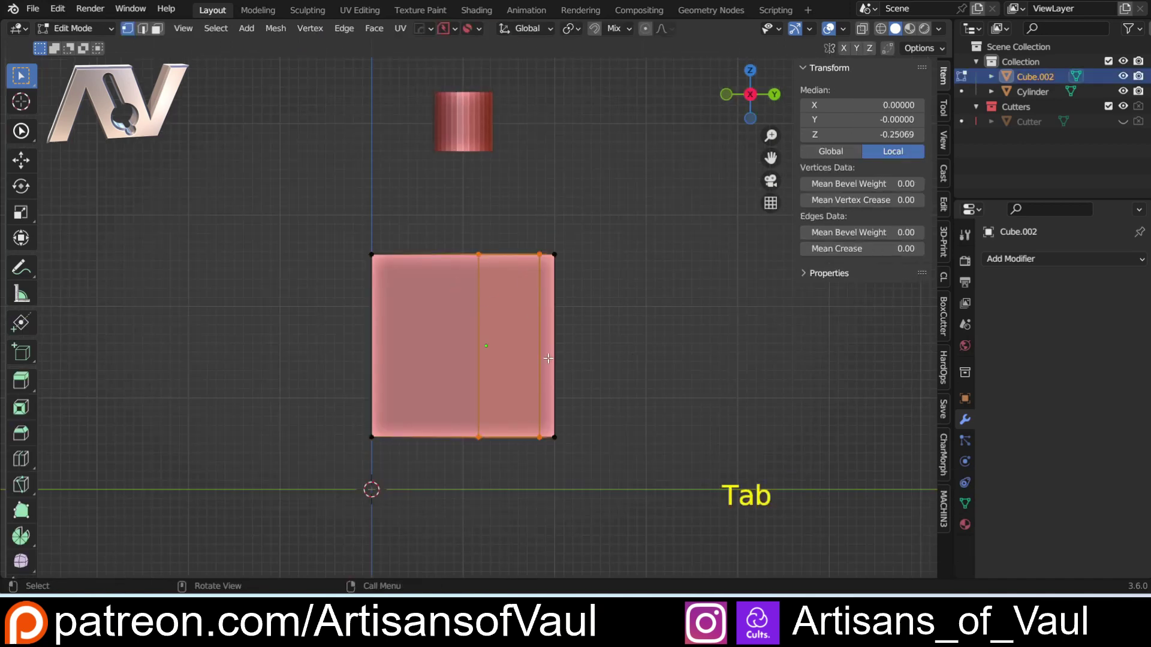
{"action": "key", "text": "Tab"}
{"action": "left_click", "coordinate": [546, 239]}
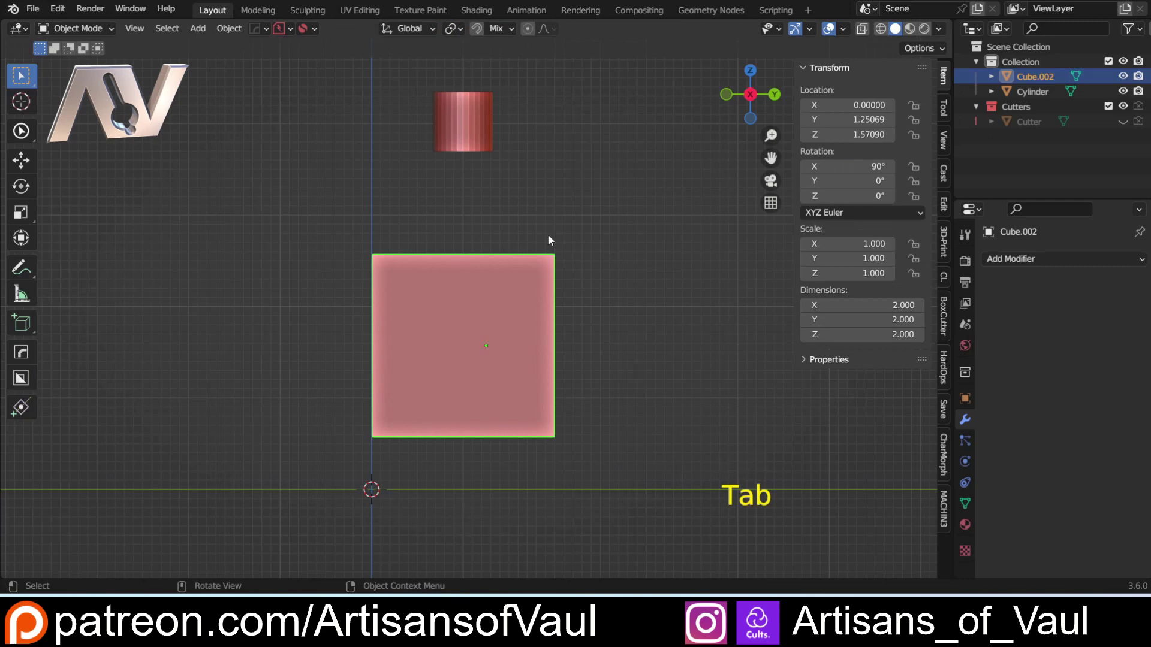
{"action": "middle_click_drag", "start_coordinate": [548, 240], "coordinate": [498, 267]}
Set the origin to Center of Mass (Surface), returning the cube to Y 1.0, then deselect.
{"action": "left_click", "coordinate": [229, 28]}
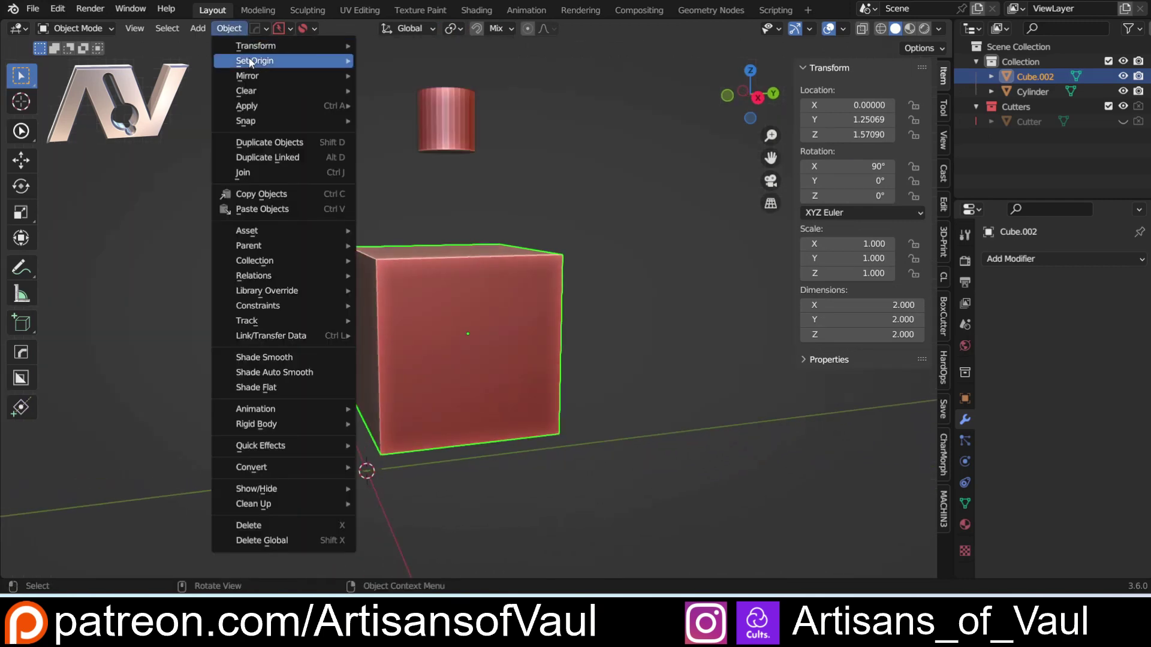
{"action": "mouse_move", "coordinate": [251, 62]}
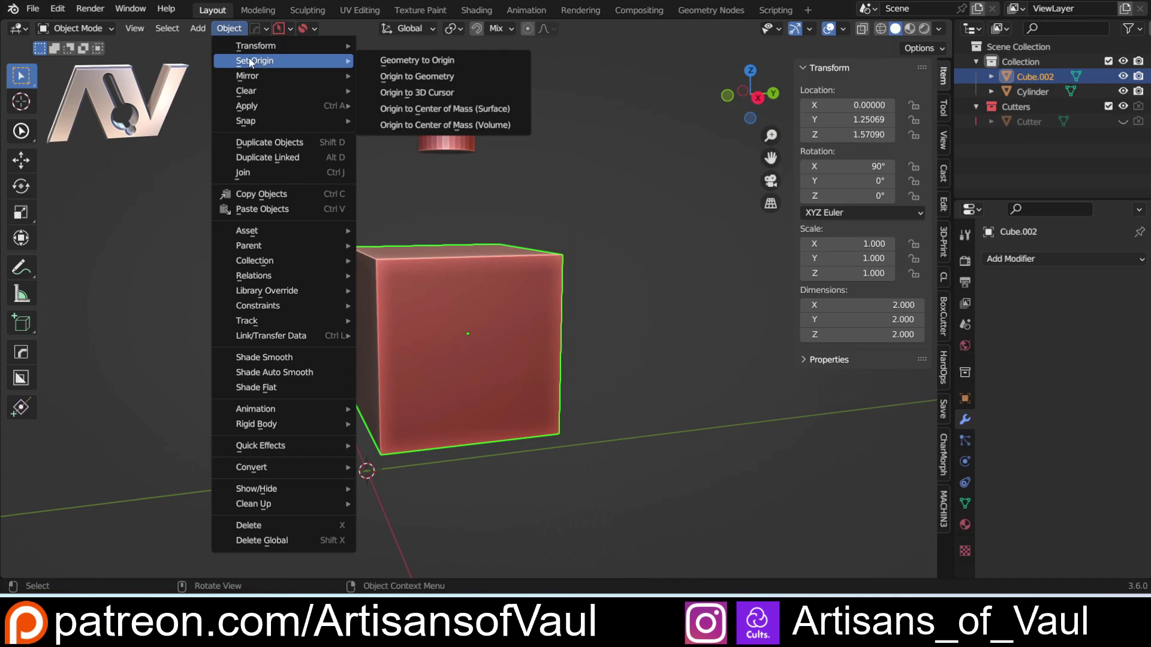
{"action": "left_click", "coordinate": [462, 108]}
{"action": "left_click", "coordinate": [758, 97]}
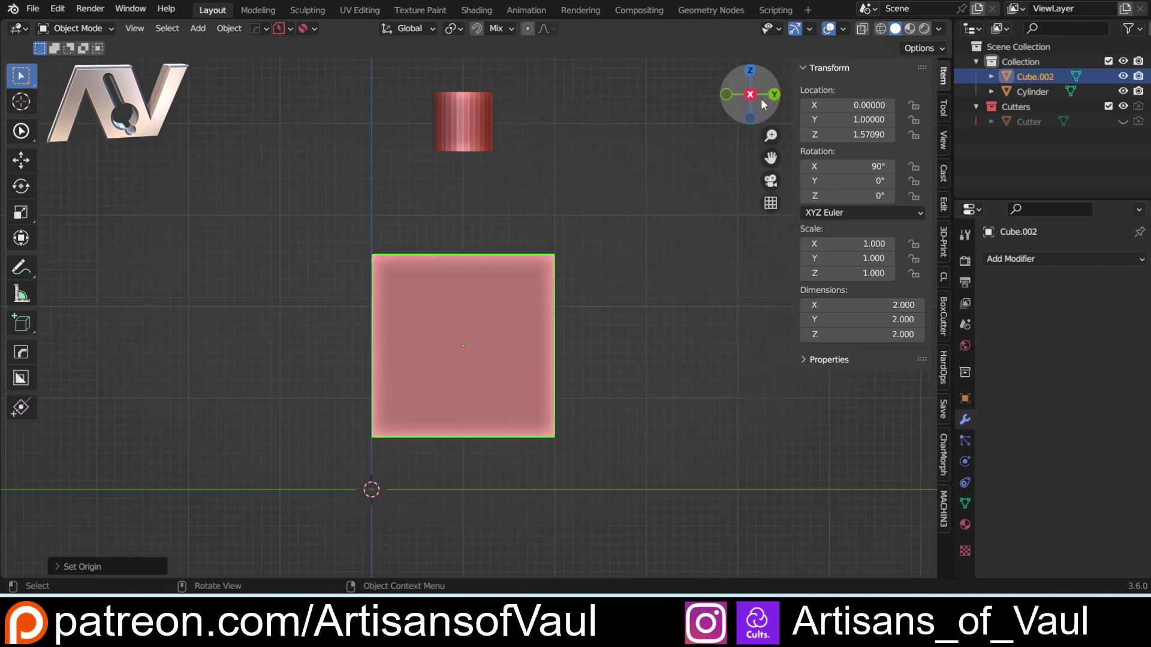
{"action": "left_click", "coordinate": [647, 298]}
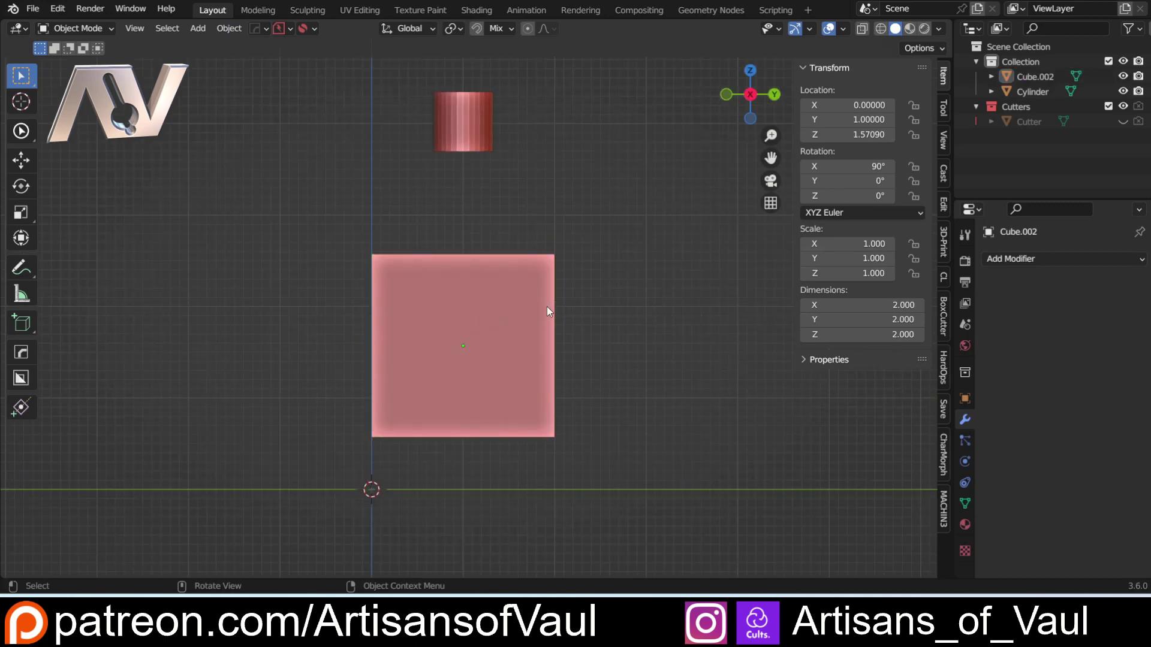
Box-select the two bottom-right corner vertices and raise them along Z into a sloped notch.
{"action": "key", "text": "Tab"}
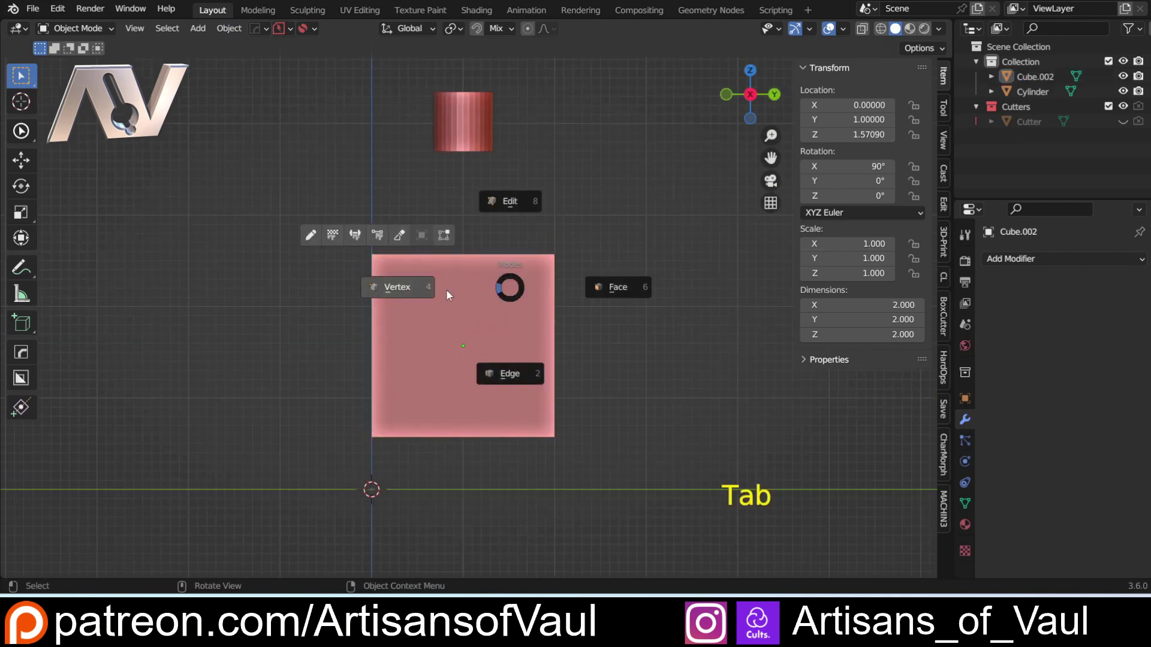
{"action": "left_click", "coordinate": [444, 290]}
{"action": "key", "text": "shift+z"}
{"action": "left_click_drag", "start_coordinate": [605, 400], "coordinate": [524, 480]}
{"action": "key", "text": "shift+z"}
{"action": "key", "text": "g"}
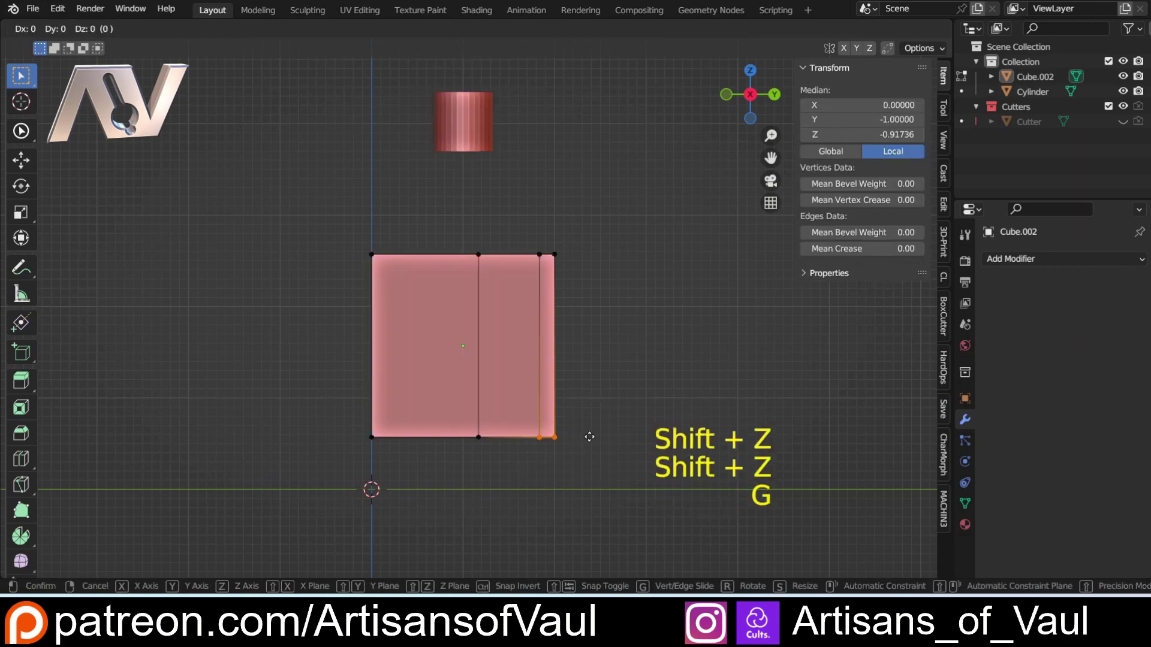
{"action": "key", "text": "z"}
{"action": "left_click", "coordinate": [591, 406]}
{"action": "key", "text": "Tab"}
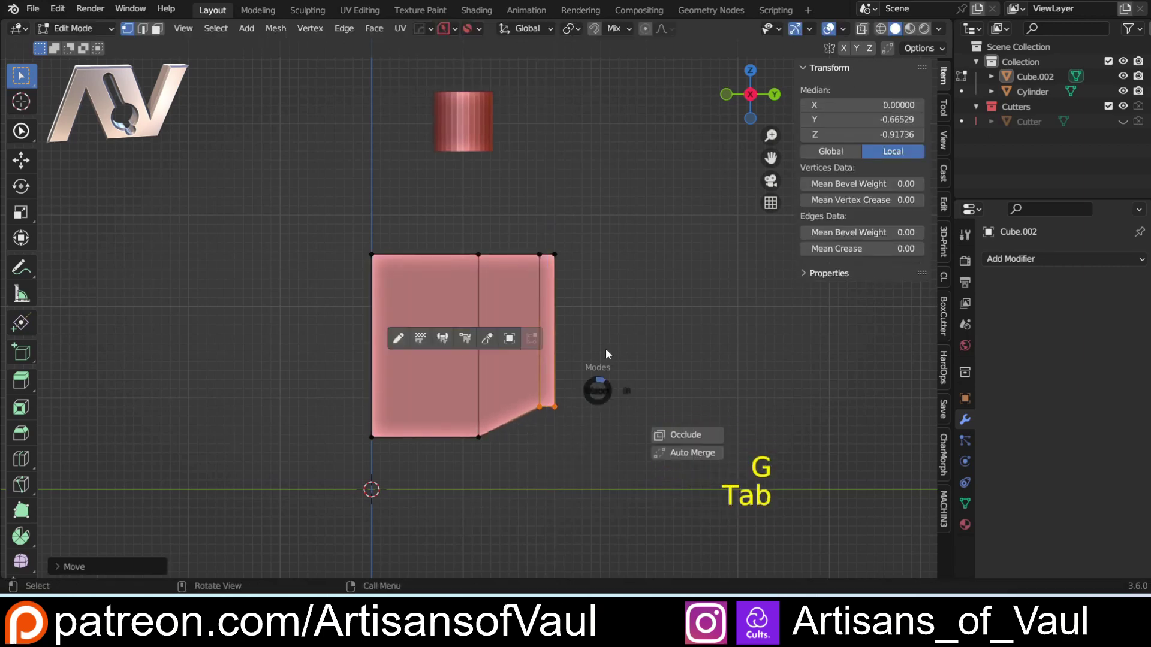
{"action": "left_click", "coordinate": [634, 311]}
Set the origin to Center of Mass (Volume), placing it at Y 0.96893, Z 1.60878.
{"action": "key", "text": "shift+s"}
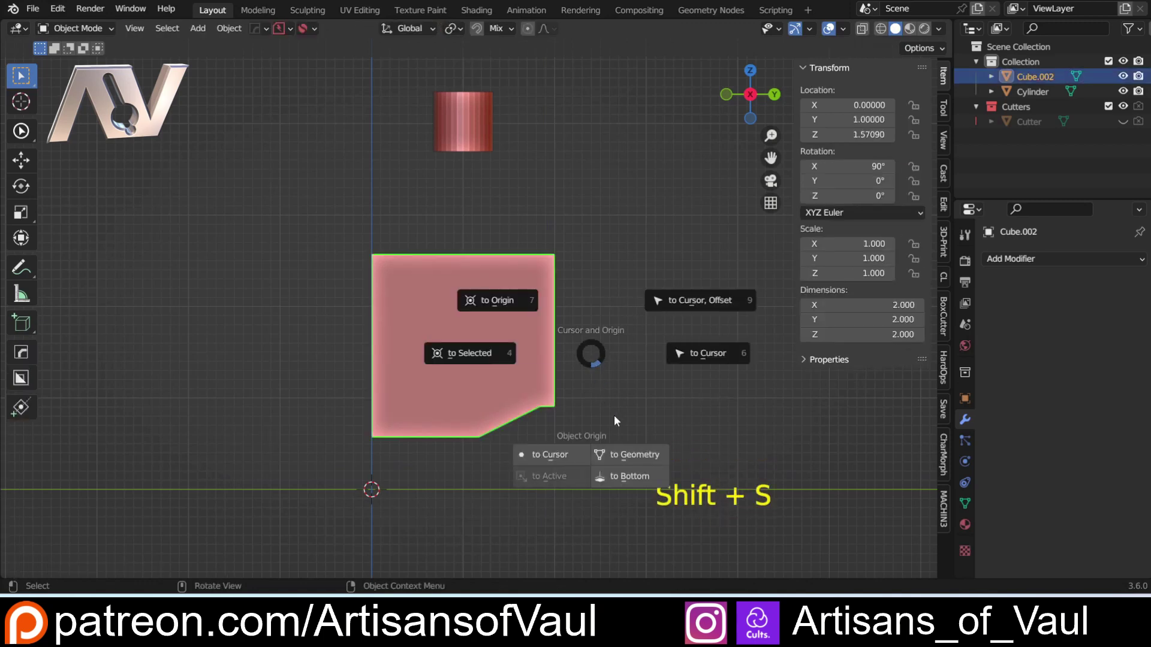
{"action": "left_click", "coordinate": [621, 454]}
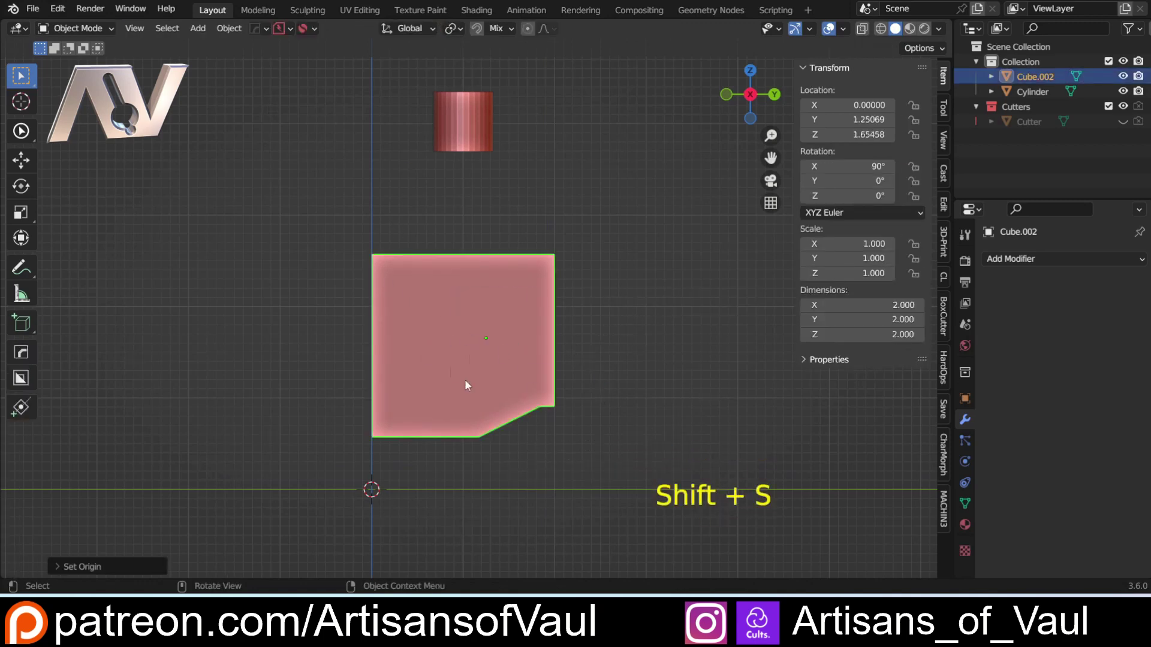
{"action": "left_click", "coordinate": [229, 29]}
{"action": "mouse_move", "coordinate": [300, 60]}
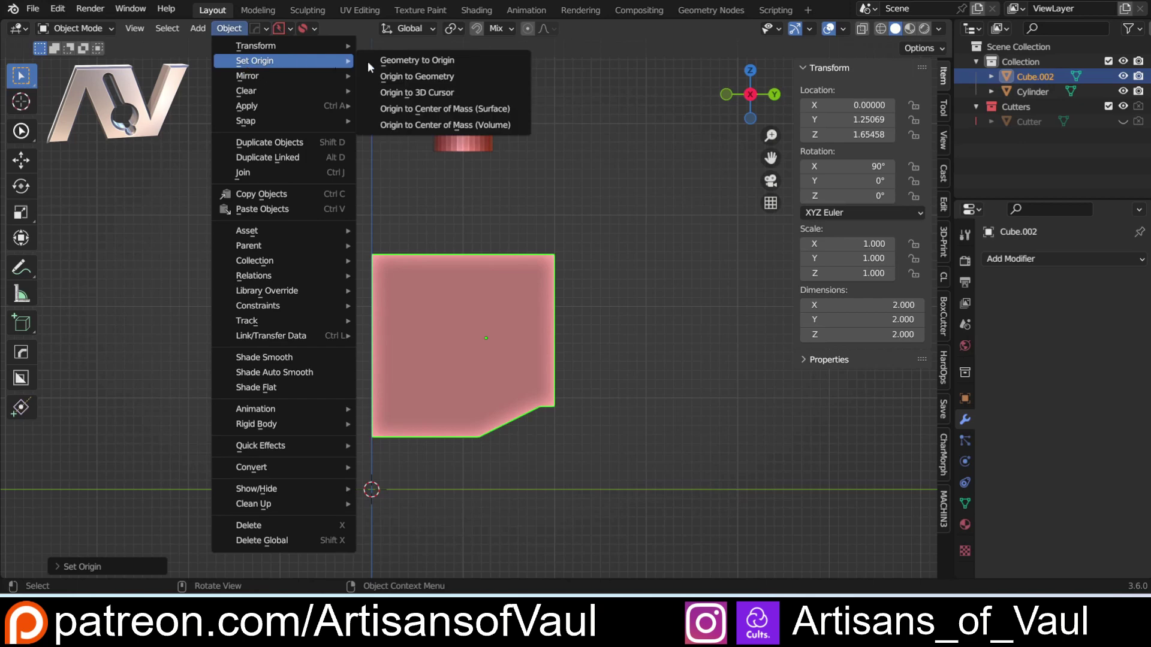
{"action": "left_click", "coordinate": [429, 125]}
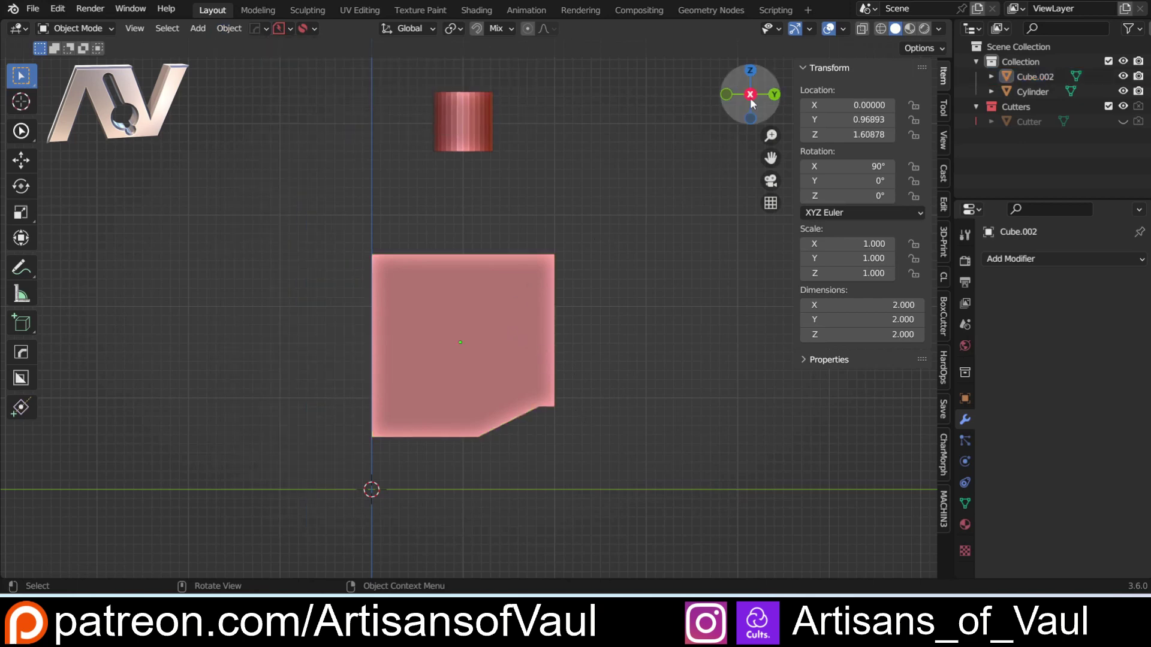
{"action": "scroll", "coordinate": [545, 315], "scroll_direction": "up", "scroll_amount": 2}
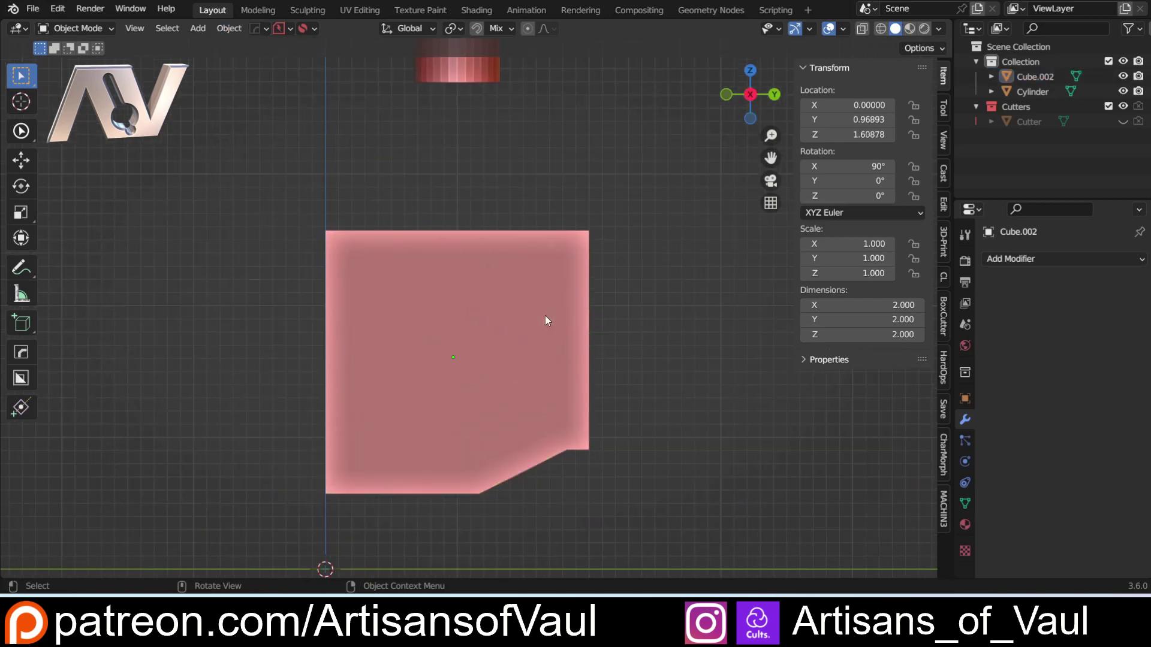
{"action": "left_click", "coordinate": [21, 267]}
{"action": "key", "text": "shift+z"}
{"action": "key", "text": "ctrl+z"}
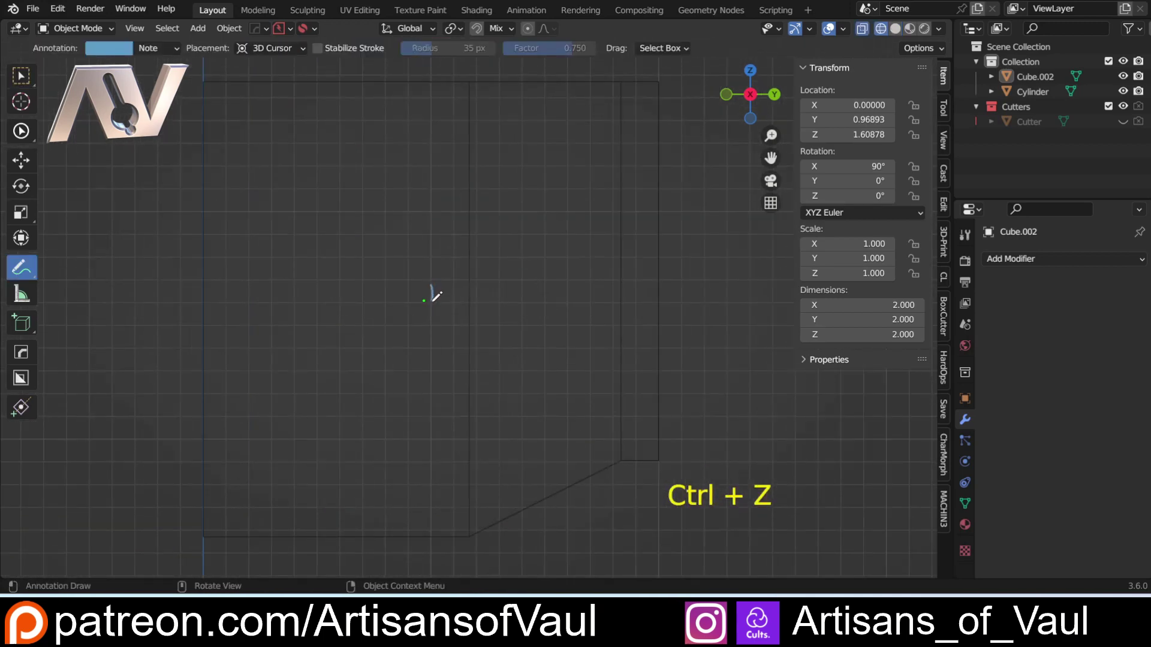
{"action": "left_click_drag", "start_coordinate": [431, 293], "coordinate": [423, 323]}
{"action": "key", "text": "ctrl+z"}
{"action": "scroll", "coordinate": [299, 300], "scroll_direction": "down", "scroll_amount": 3}
{"action": "key", "text": "Tab"}
{"action": "key", "text": "shift+z"}
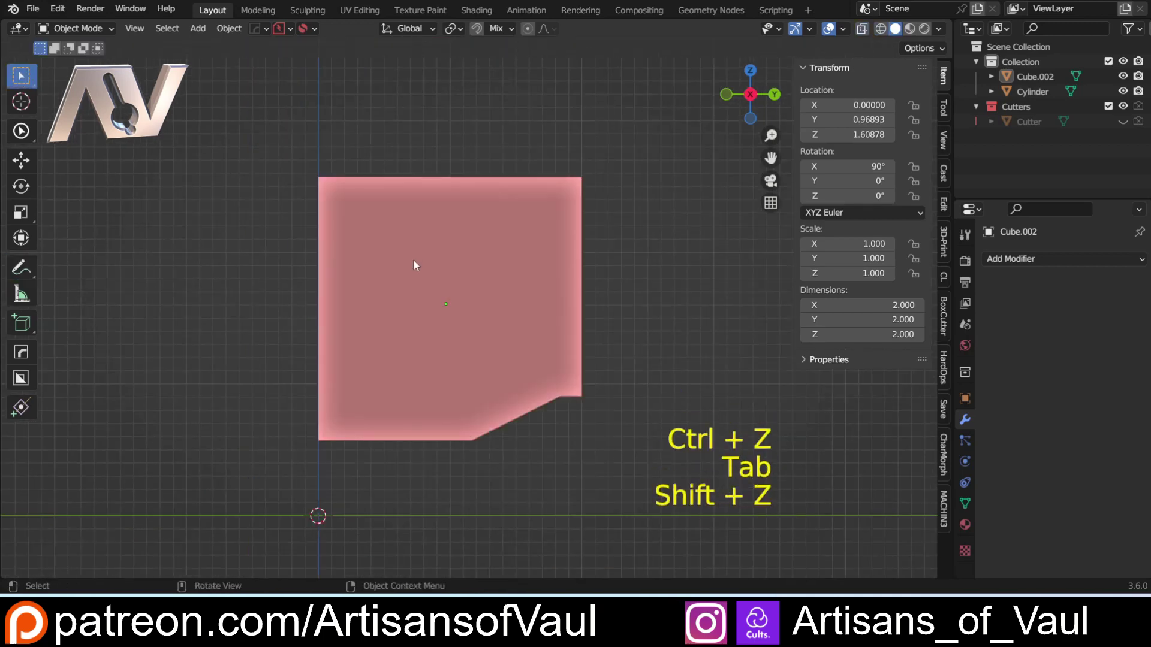
{"action": "scroll", "coordinate": [602, 296], "scroll_direction": "down", "scroll_amount": 2}
{"action": "middle_click_drag", "start_coordinate": [528, 358], "coordinate": [431, 308], "text": "shift"}
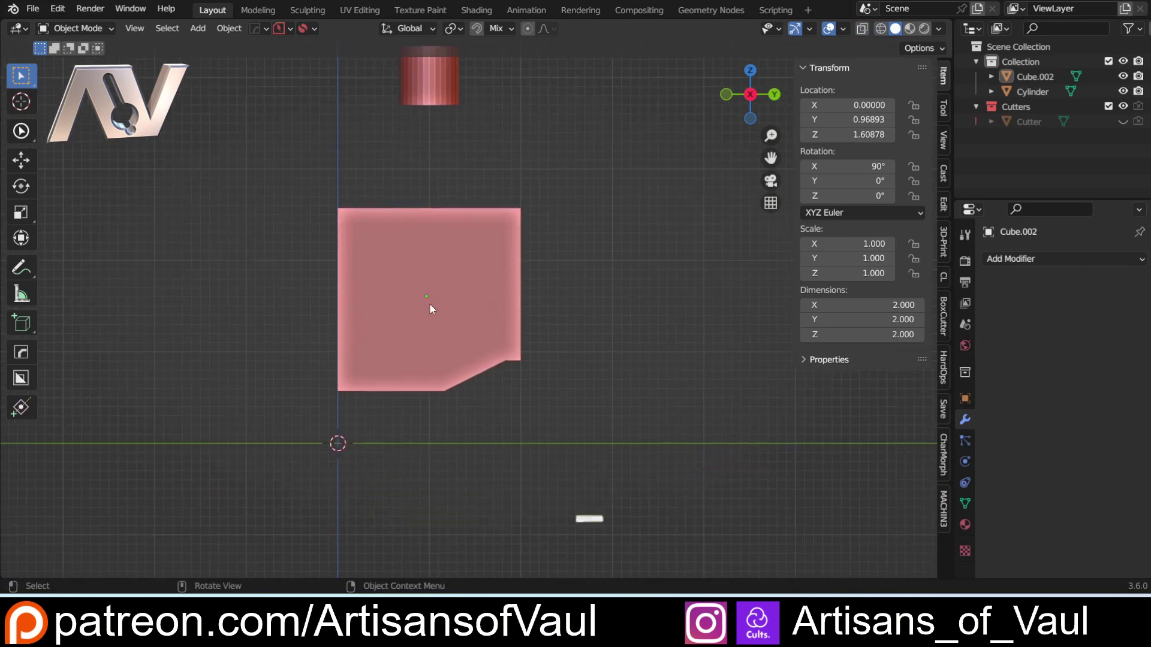
{"action": "scroll", "coordinate": [591, 308], "scroll_direction": "up", "scroll_amount": 2}
{"action": "middle_click_drag", "start_coordinate": [591, 308], "coordinate": [570, 313]}
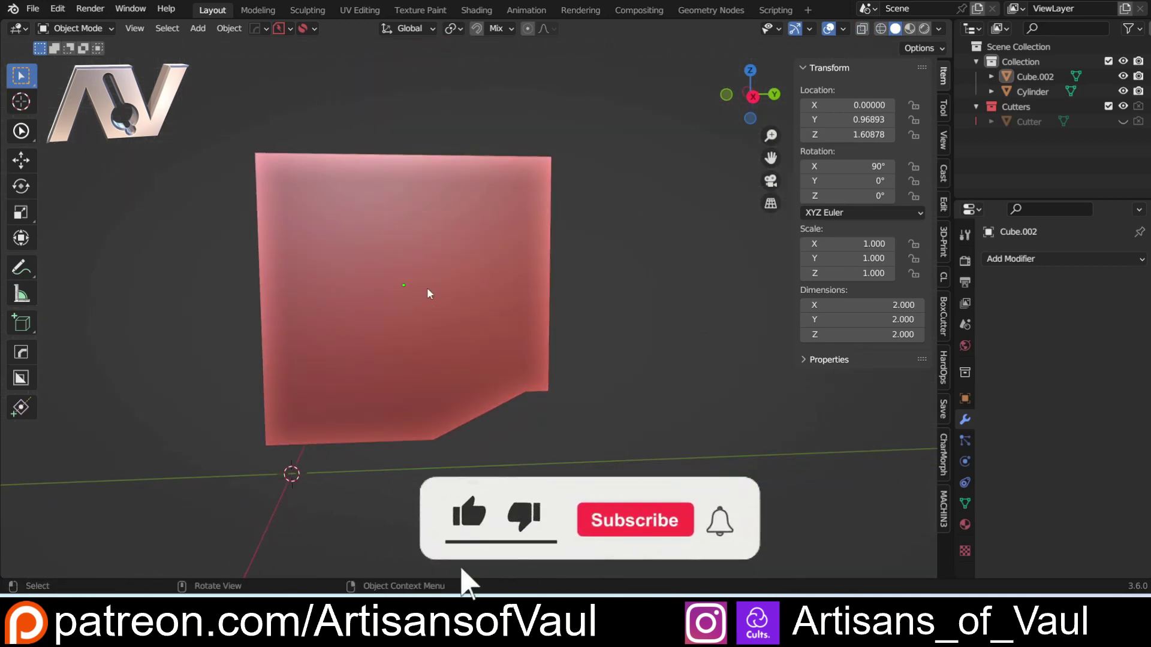
{"action": "scroll", "coordinate": [273, 215], "scroll_direction": "down", "scroll_amount": 2}
{"action": "left_click", "coordinate": [358, 233]}
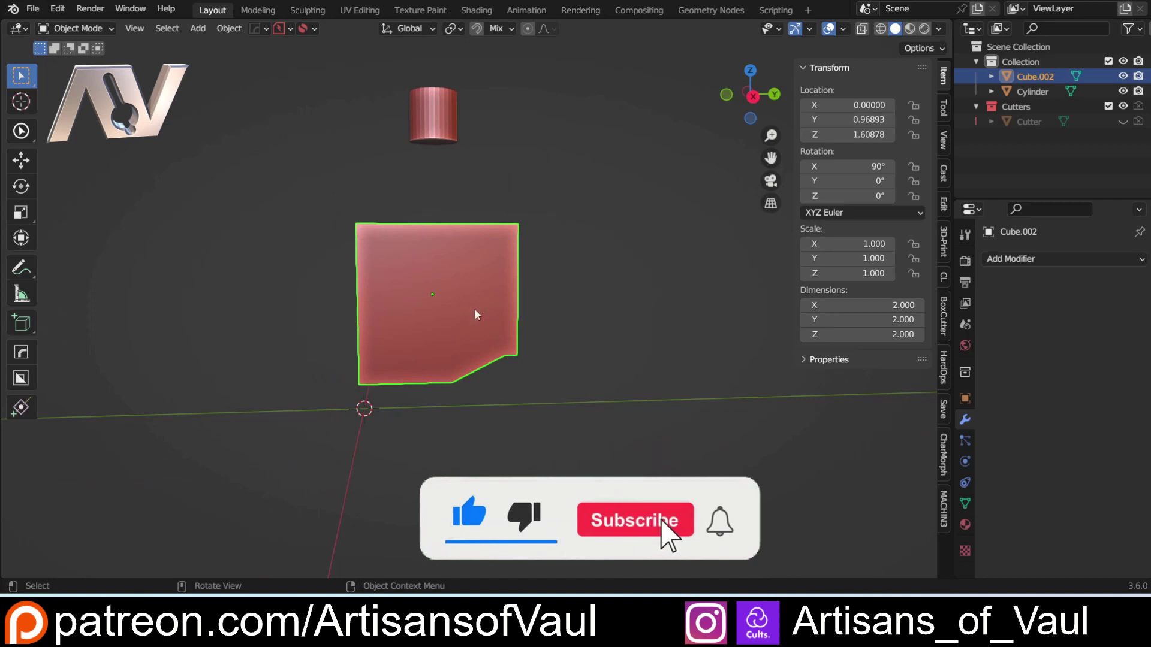
{"action": "scroll", "coordinate": [474, 308], "scroll_direction": "up", "scroll_amount": 3}
{"action": "middle_click_drag", "start_coordinate": [465, 300], "coordinate": [400, 275]}
Snap to a straight side view and set the notched cube's origin to its geometry.
{"action": "left_click", "coordinate": [750, 96]}
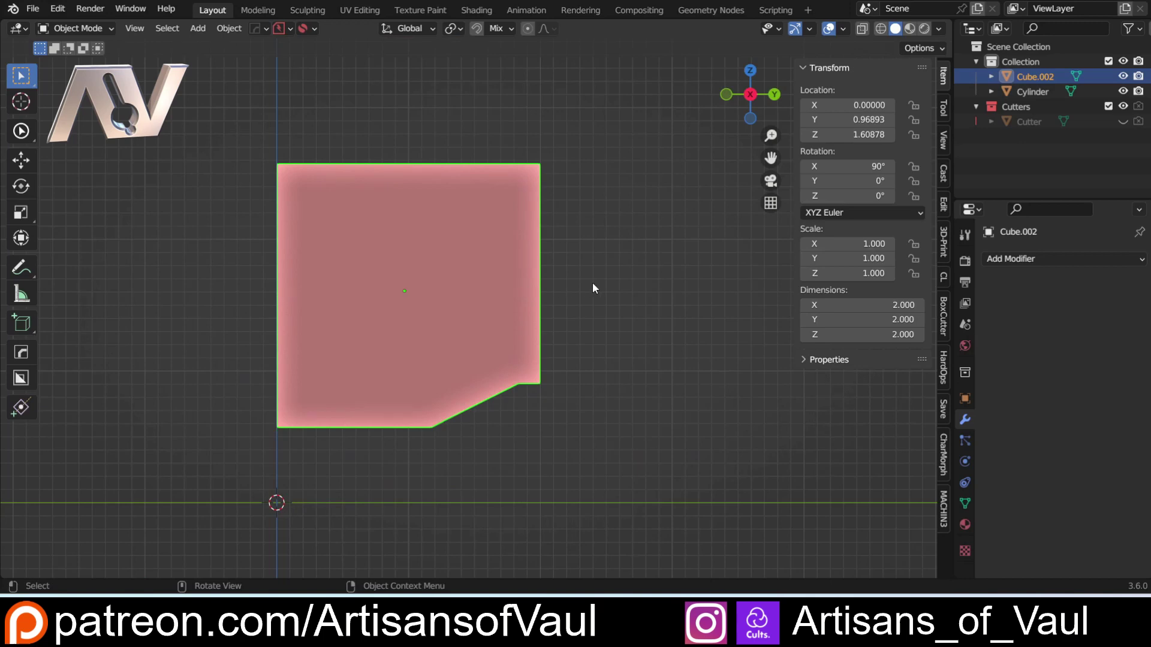
{"action": "key", "text": "shift+s"}
{"action": "left_click", "coordinate": [637, 387]}
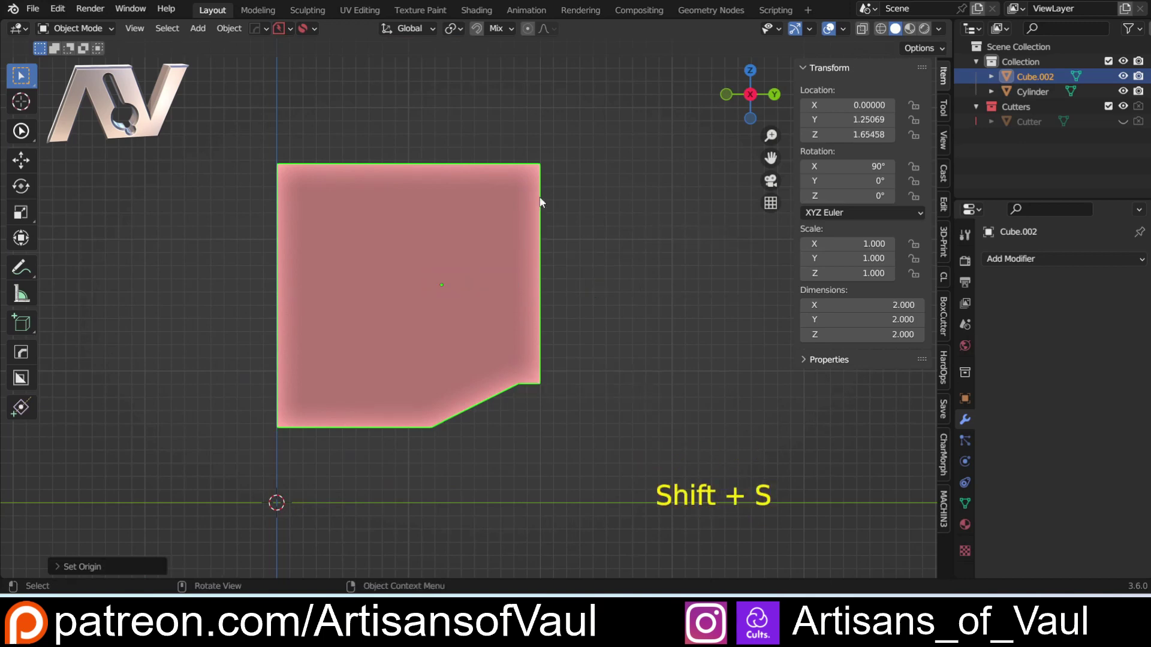
Keep Origin to Geometry and switch the origin's Center to Bounds Center, then check in wireframe.
{"action": "left_click", "coordinate": [56, 566]}
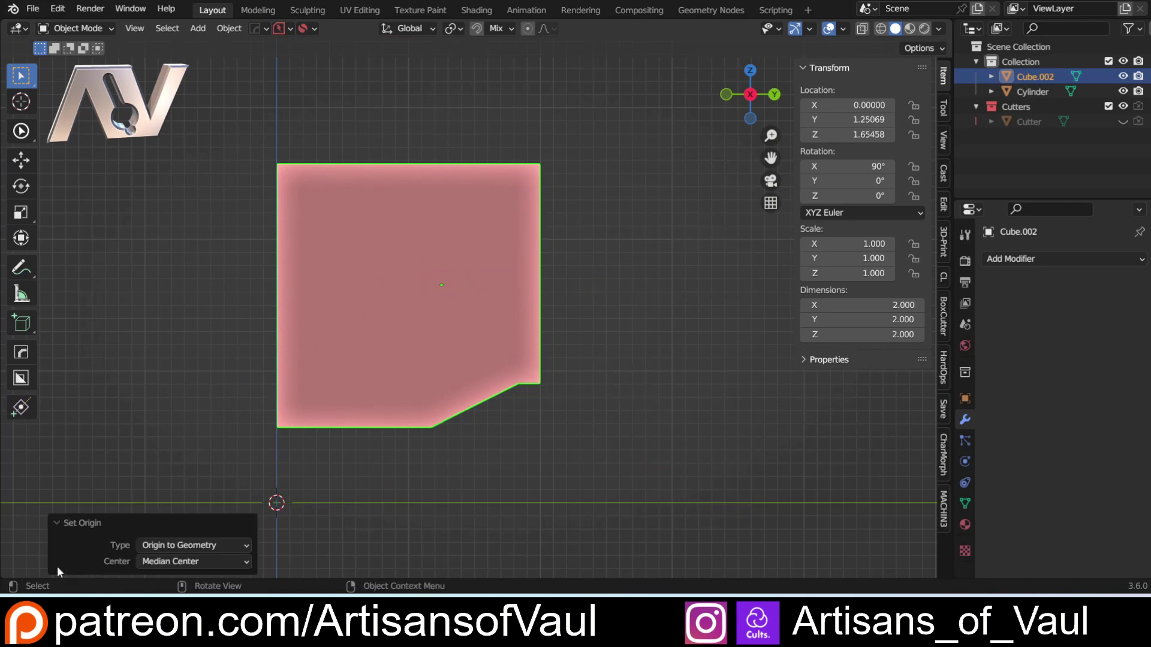
{"action": "left_click", "coordinate": [203, 545]}
{"action": "left_click", "coordinate": [211, 545]}
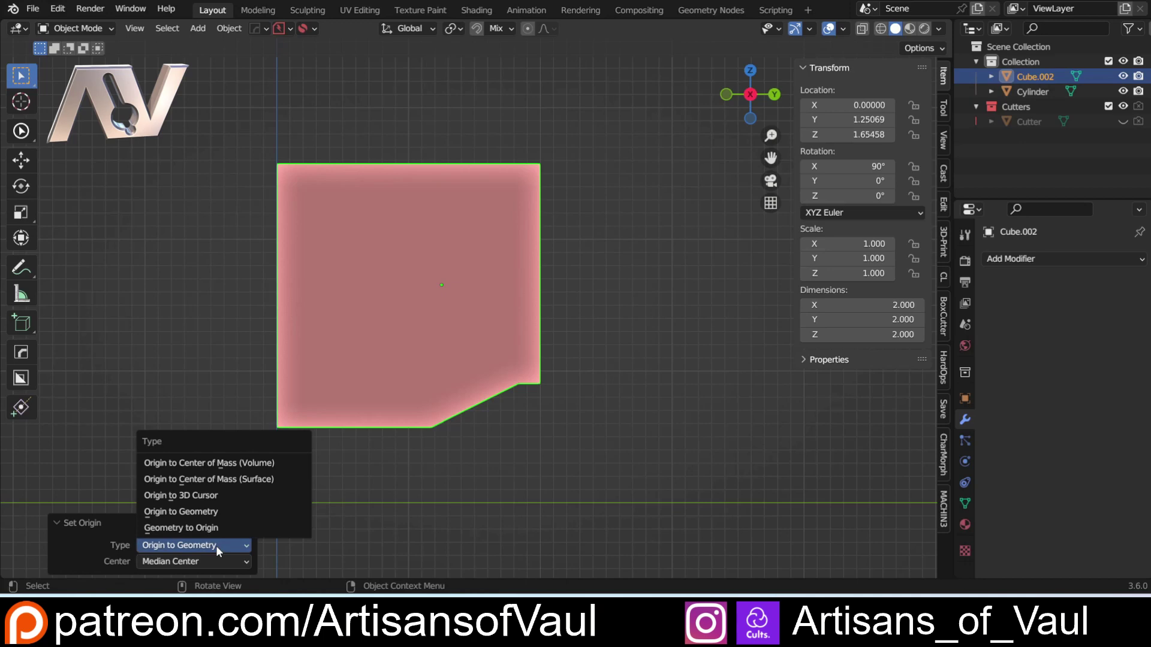
{"action": "left_click", "coordinate": [206, 512]}
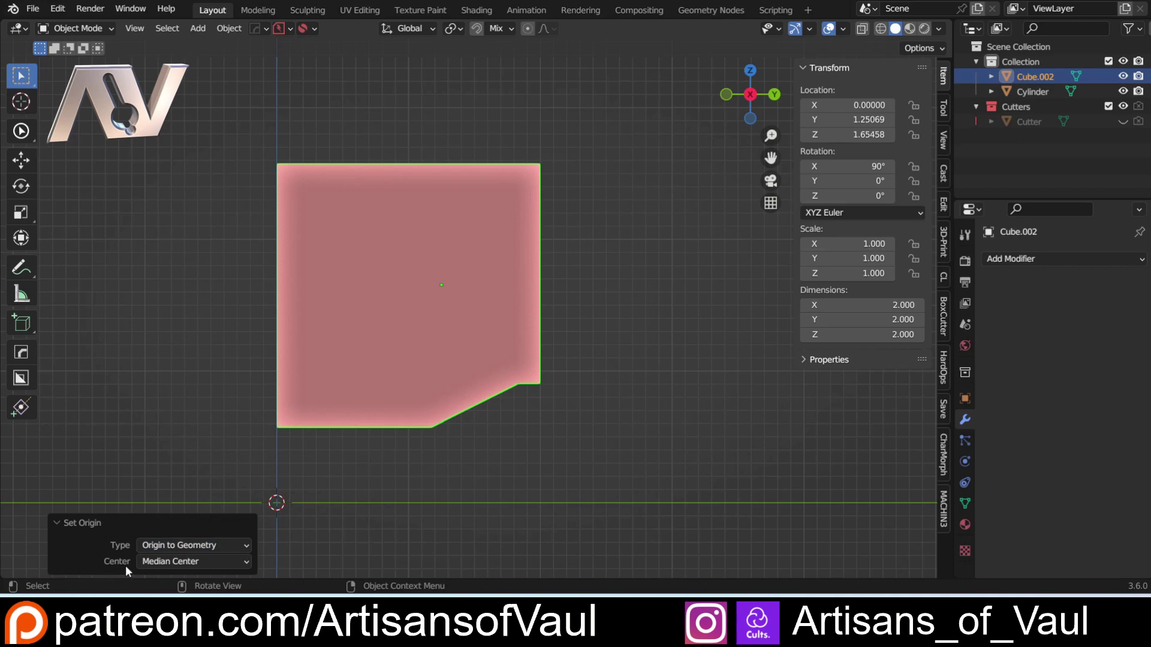
{"action": "left_click", "coordinate": [211, 562]}
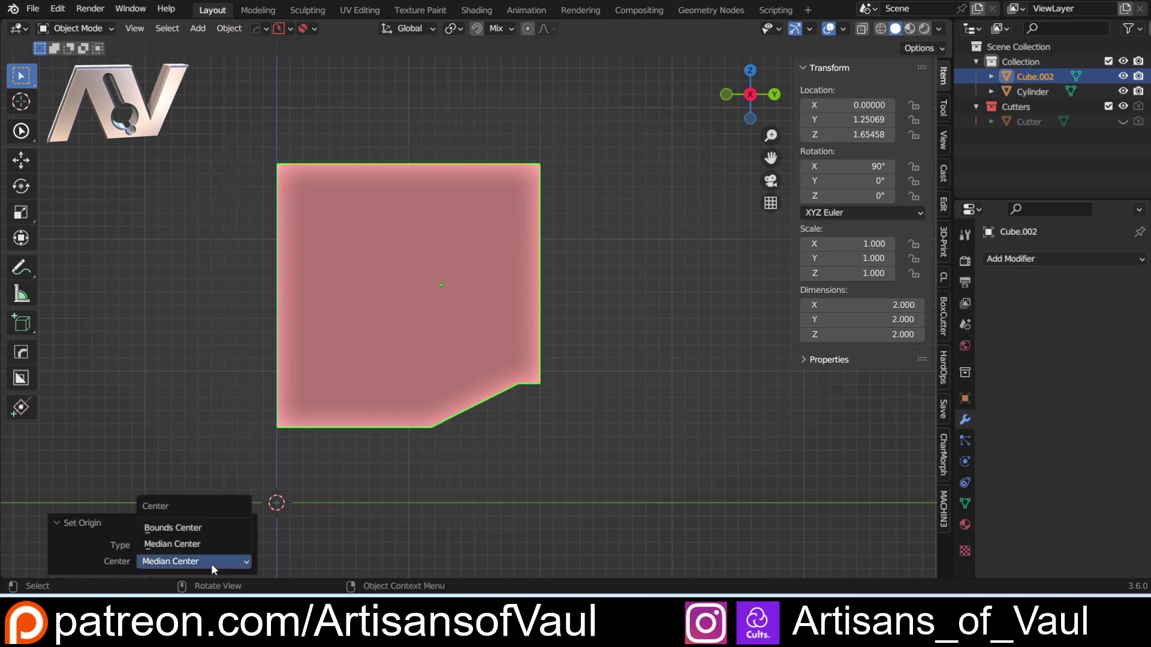
{"action": "left_click", "coordinate": [209, 528]}
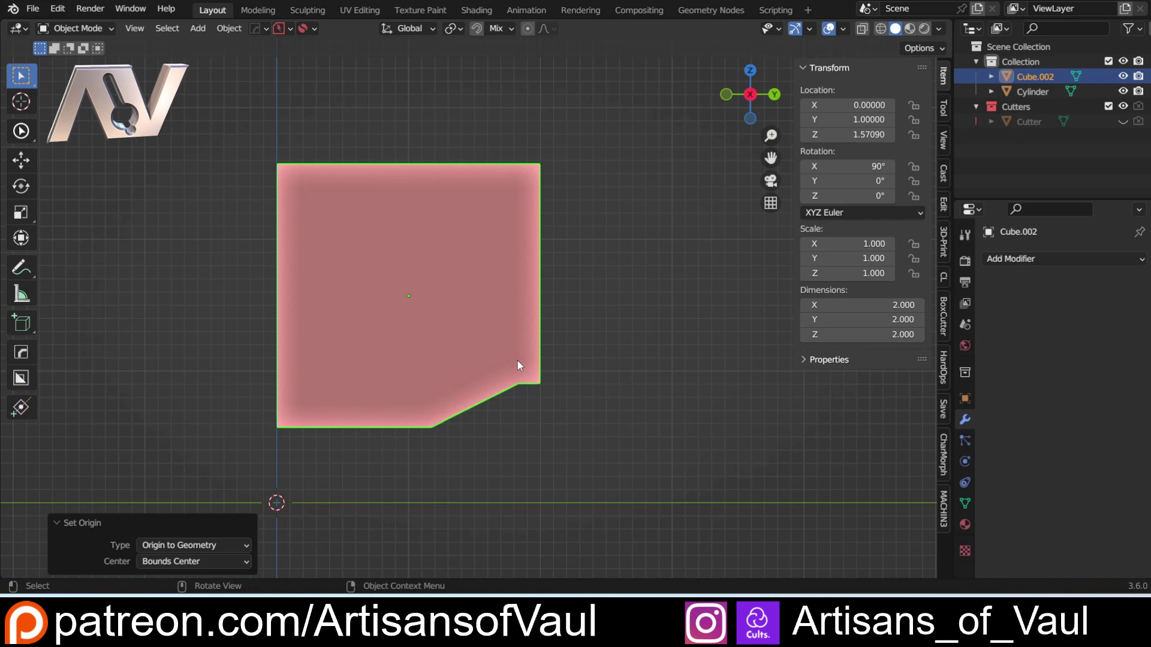
{"action": "key", "text": "shift+z"}
{"action": "key", "text": "shift+z"}
{"action": "mouse_move", "coordinate": [417, 350]}
{"action": "middle_mouse_down"}
{"action": "mouse_move", "coordinate": [380, 357]}
{"action": "mouse_move", "coordinate": [378, 386]}
{"action": "mouse_move", "coordinate": [368, 358]}
{"action": "mouse_move", "coordinate": [411, 340]}
{"action": "middle_mouse_up"}
{"action": "middle_click_drag", "start_coordinate": [101, 284], "coordinate": [349, 295]}
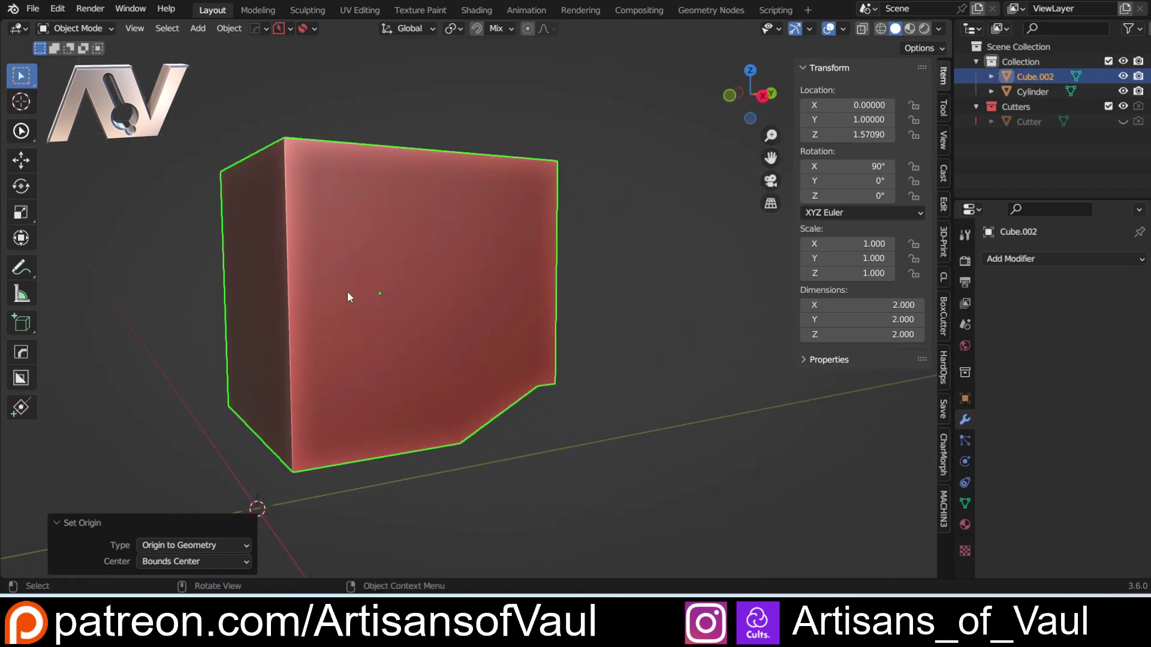
{"action": "middle_click_drag", "start_coordinate": [443, 256], "coordinate": [428, 288]}
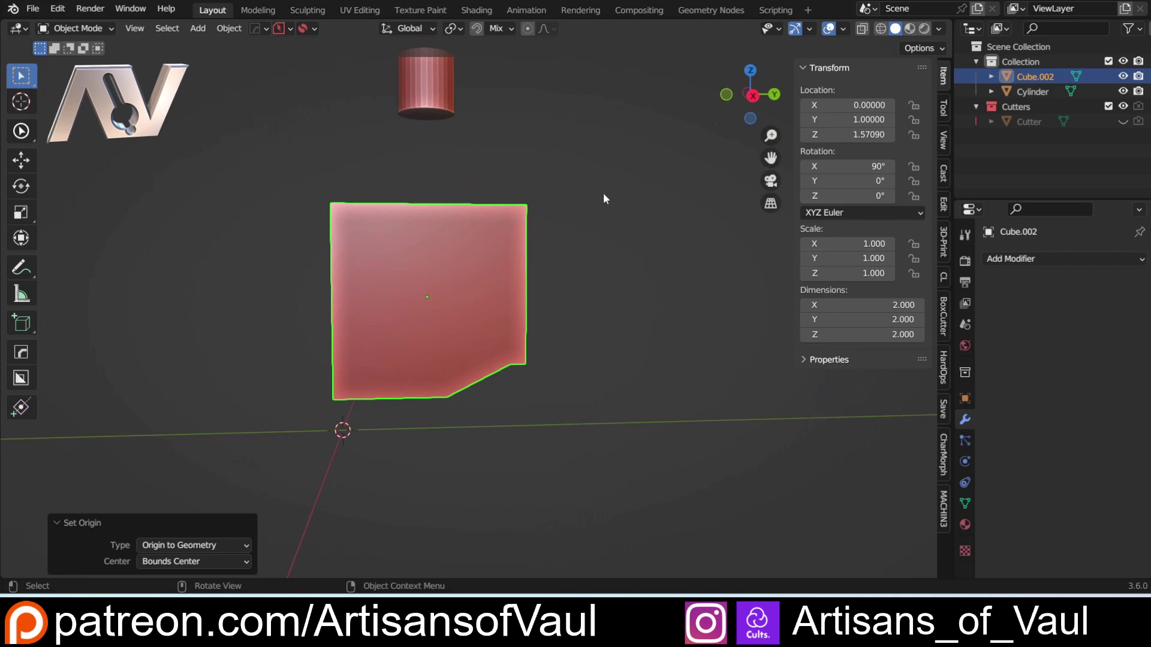
{"action": "left_click", "coordinate": [752, 96]}
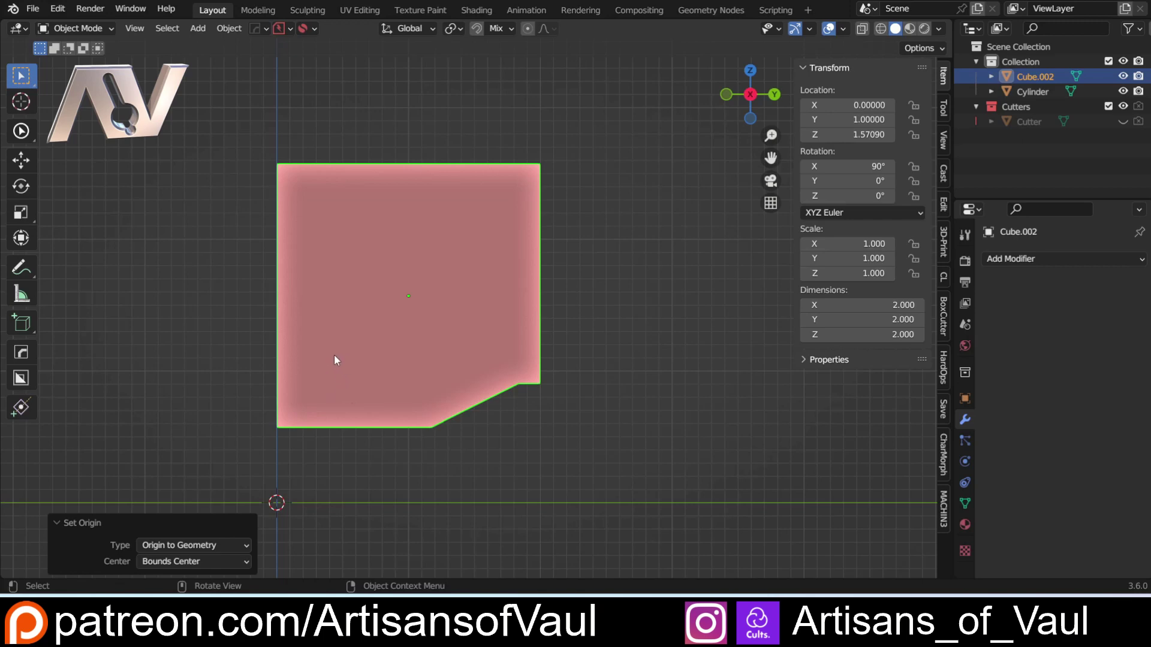
{"action": "middle_click_drag", "start_coordinate": [334, 354], "coordinate": [414, 354]}
{"action": "left_click", "coordinate": [21, 268]}
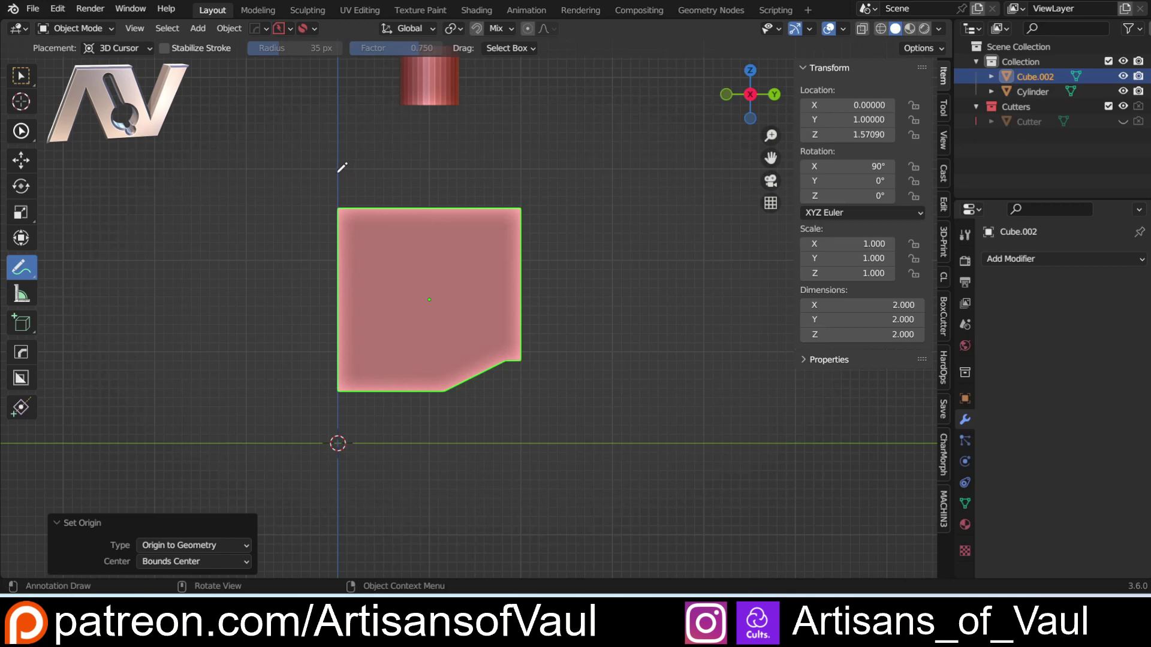
{"action": "mouse_move", "coordinate": [339, 170]}
{"action": "left_mouse_down"}
{"action": "mouse_move", "coordinate": [343, 216]}
{"action": "mouse_move", "coordinate": [339, 189]}
{"action": "mouse_move", "coordinate": [333, 211]}
{"action": "mouse_move", "coordinate": [338, 190]}
{"action": "mouse_move", "coordinate": [522, 187]}
{"action": "mouse_move", "coordinate": [521, 214]}
{"action": "left_mouse_up"}
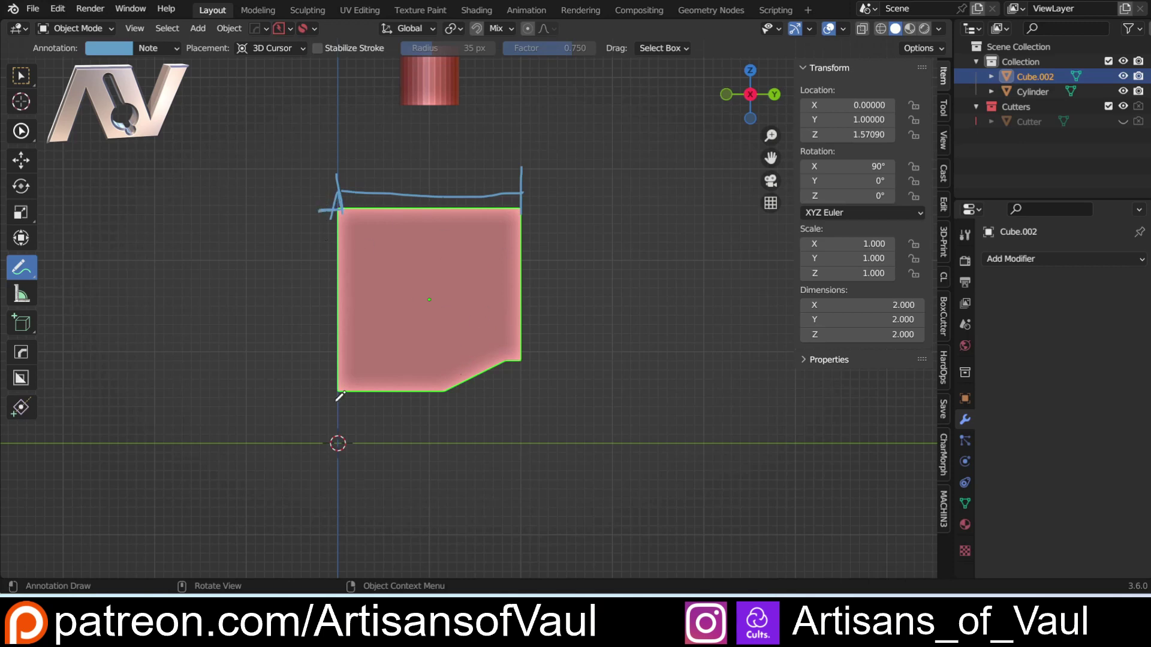
{"action": "left_click_drag", "start_coordinate": [314, 394], "coordinate": [339, 393]}
{"action": "left_click_drag", "start_coordinate": [325, 215], "coordinate": [322, 393]}
{"action": "mouse_move", "coordinate": [280, 293]}
{"action": "left_mouse_down"}
{"action": "mouse_move", "coordinate": [291, 287]}
{"action": "mouse_move", "coordinate": [292, 307]}
{"action": "left_mouse_up"}
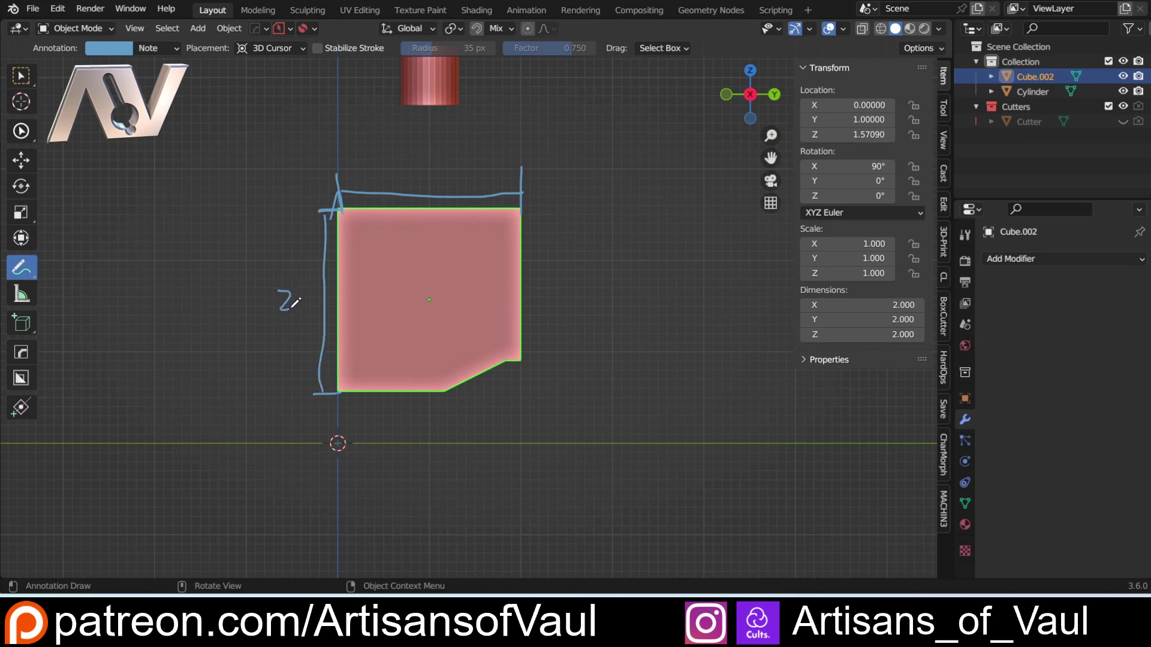
{"action": "mouse_move", "coordinate": [507, 358]}
{"action": "left_mouse_down"}
{"action": "mouse_move", "coordinate": [477, 367]}
{"action": "mouse_move", "coordinate": [512, 363]}
{"action": "mouse_move", "coordinate": [489, 381]}
{"action": "left_mouse_up"}
{"action": "key", "text": "ctrl+z"}
{"action": "key", "text": "ctrl+z"}
{"action": "key", "text": "ctrl+z"}
{"action": "key", "text": "ctrl+z"}
{"action": "key", "text": "ctrl+z"}
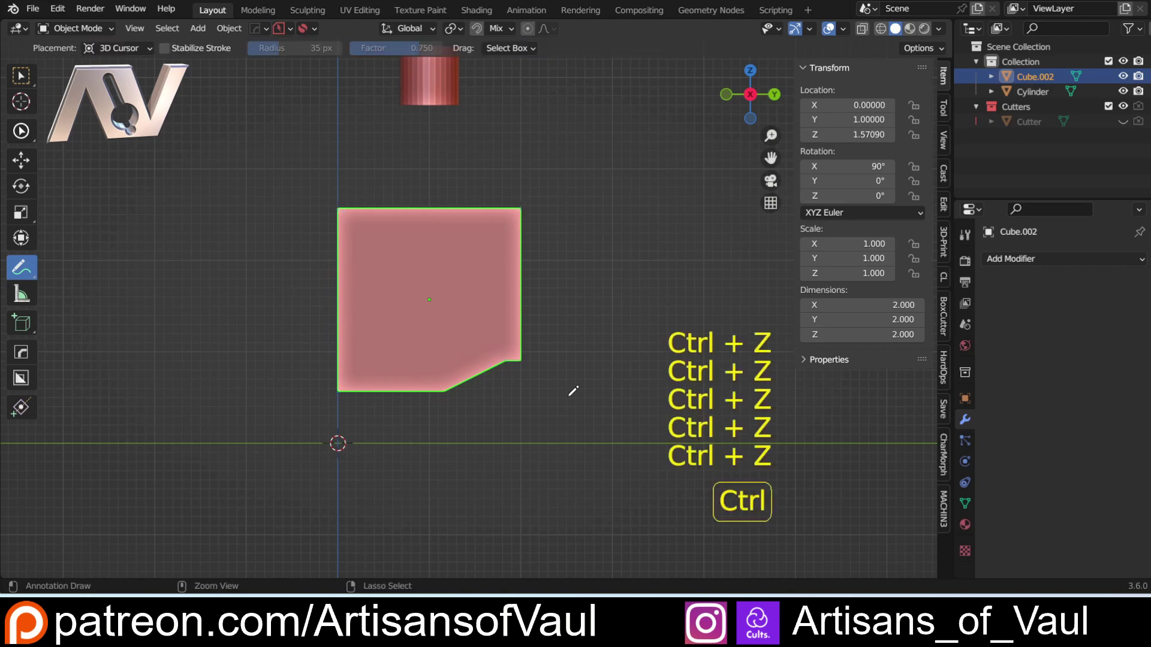
Turn on Bounds (Box) display in the cube's Object Properties > Viewport Display.
{"action": "left_click", "coordinate": [22, 76]}
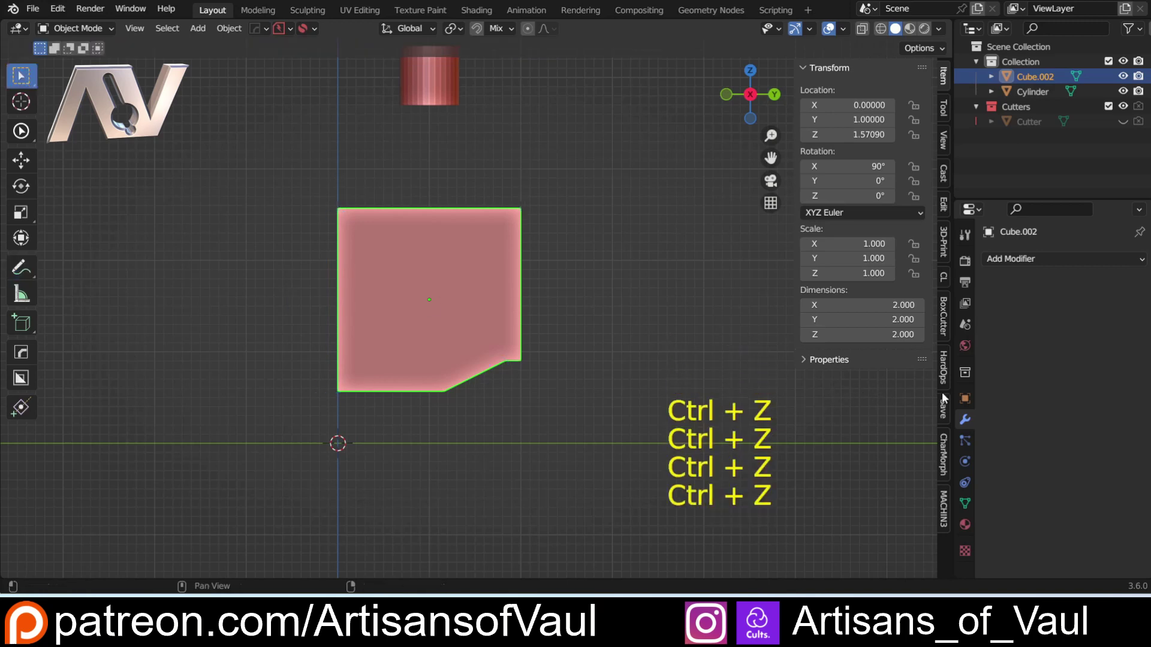
{"action": "left_click", "coordinate": [965, 399]}
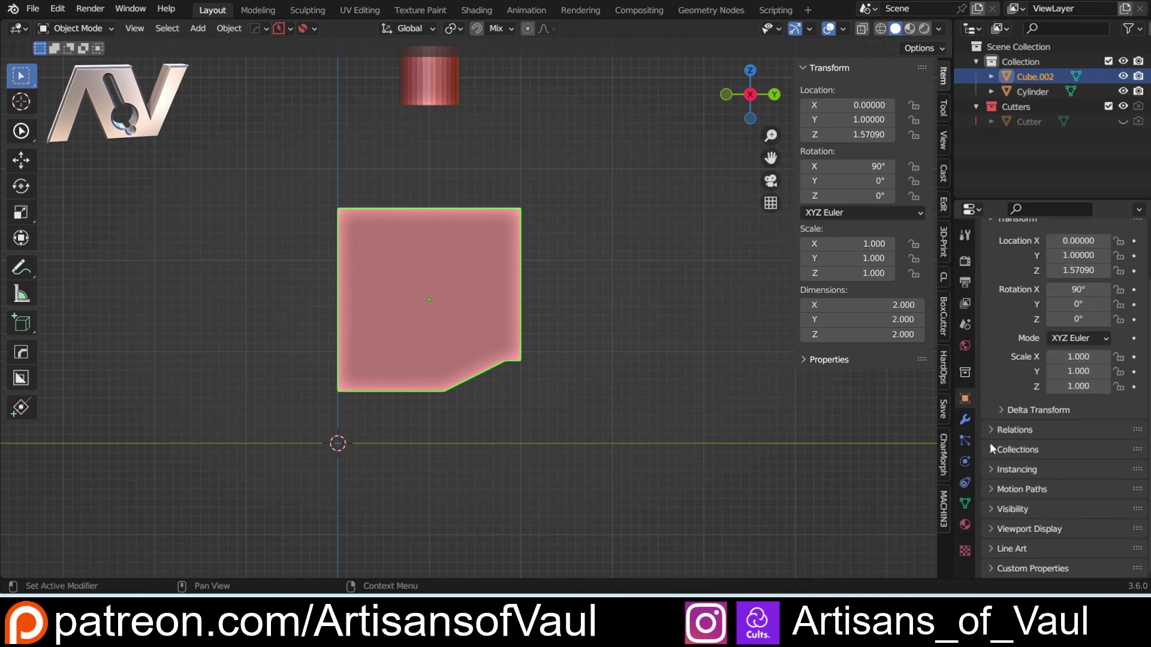
{"action": "left_click", "coordinate": [989, 529]}
{"action": "scroll", "coordinate": [1034, 430], "scroll_direction": "down", "scroll_amount": 6}
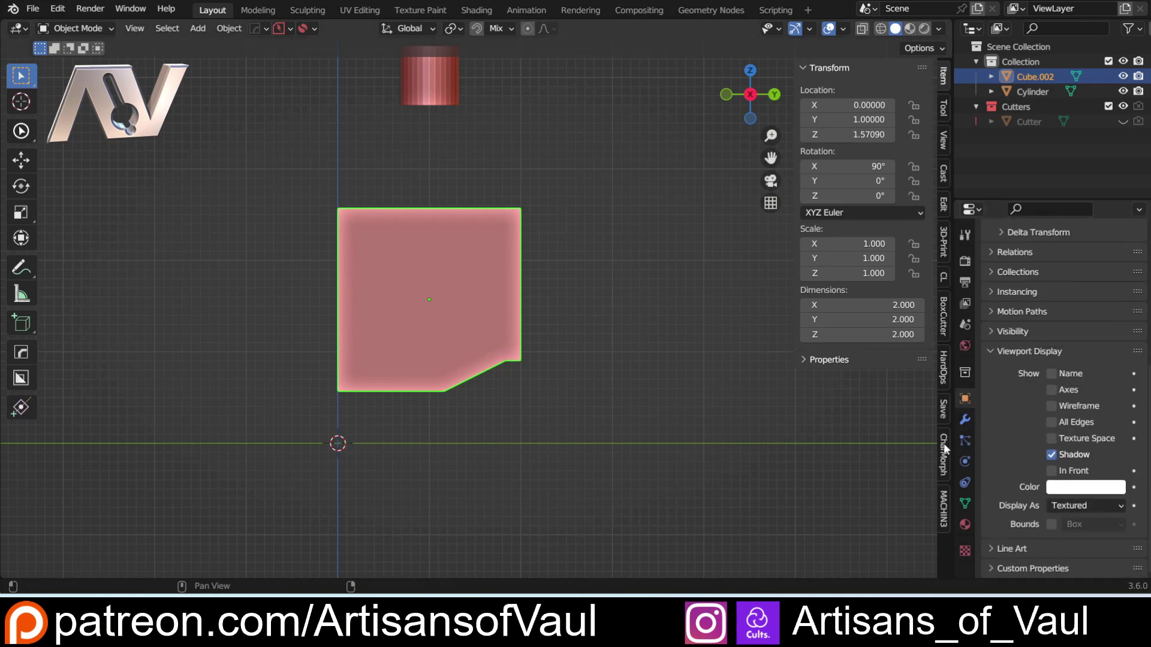
{"action": "left_click", "coordinate": [1051, 524]}
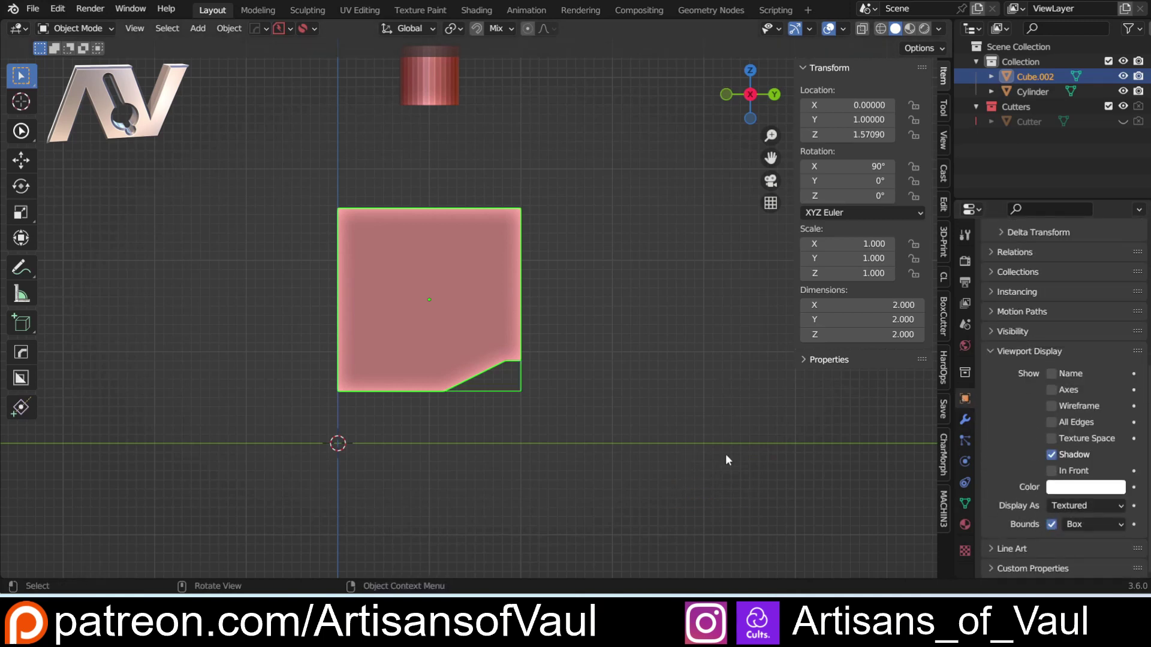
In wireframe, annotate the bounding box's left, top, right and front-top corners, then undo the marks.
{"action": "mouse_move", "coordinate": [725, 455]}
{"action": "middle_mouse_down"}
{"action": "mouse_move", "coordinate": [567, 422]}
{"action": "mouse_move", "coordinate": [474, 436]}
{"action": "mouse_move", "coordinate": [550, 422]}
{"action": "mouse_move", "coordinate": [572, 438]}
{"action": "mouse_move", "coordinate": [502, 364]}
{"action": "middle_mouse_up"}
{"action": "key", "text": "shift+z"}
{"action": "key", "text": "shift+z"}
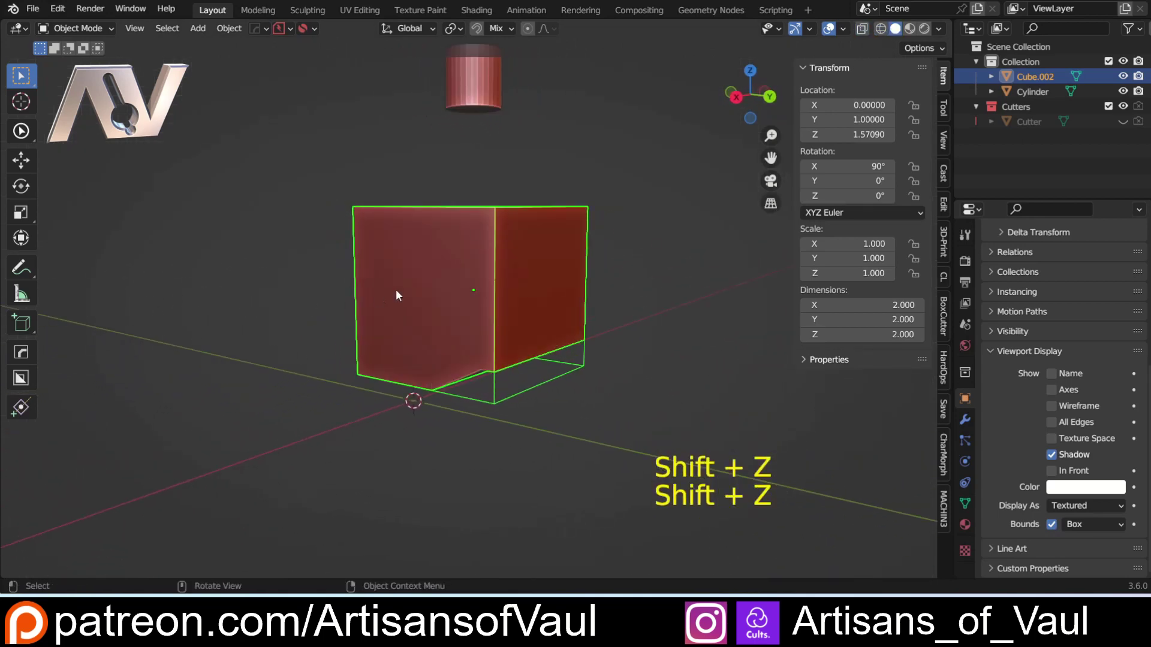
{"action": "middle_click_drag", "start_coordinate": [388, 354], "coordinate": [411, 357]}
{"action": "right_click", "coordinate": [412, 357], "text": "shift"}
{"action": "left_click", "coordinate": [22, 268]}
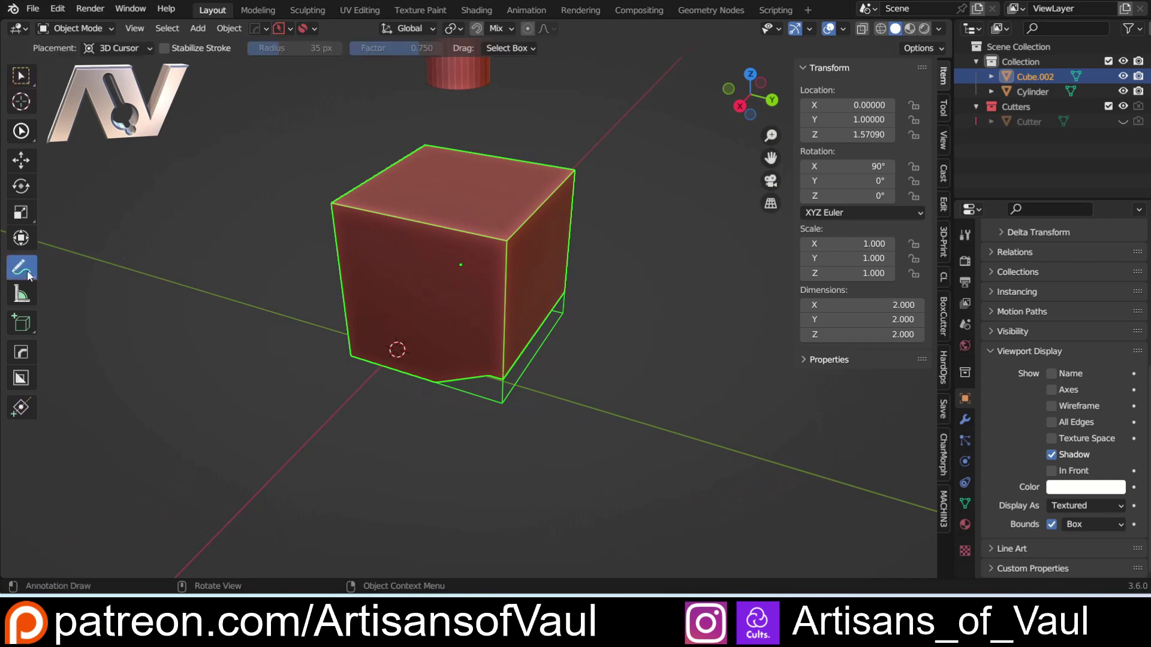
{"action": "left_click_drag", "start_coordinate": [329, 203], "coordinate": [327, 206]}
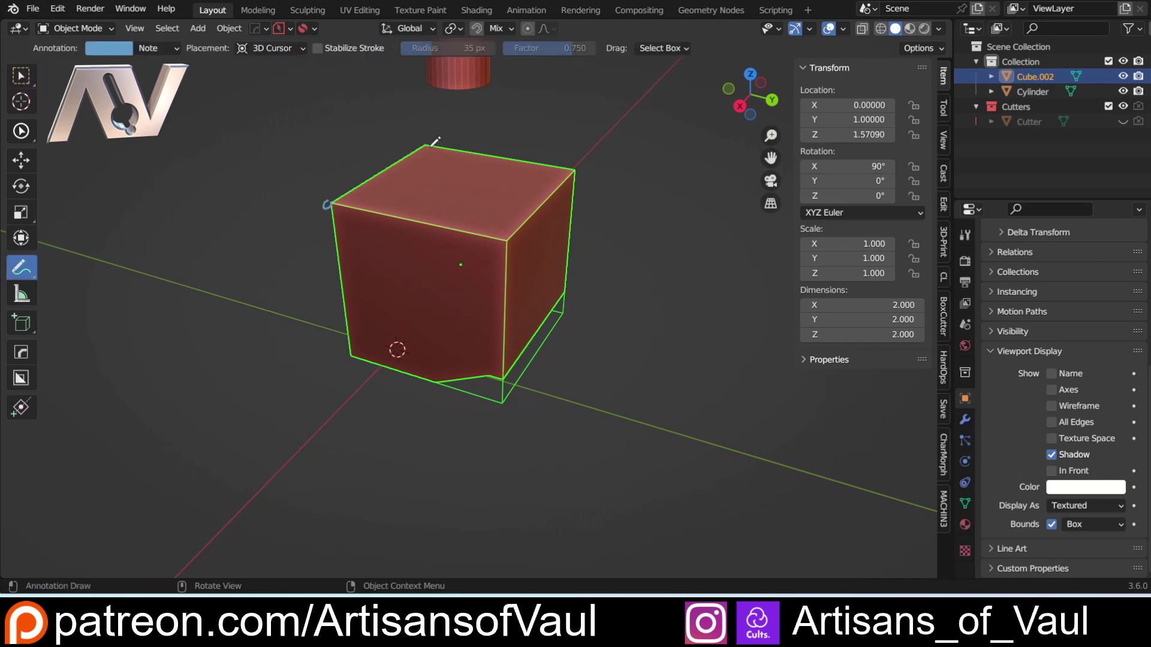
{"action": "left_click_drag", "start_coordinate": [429, 143], "coordinate": [426, 146]}
{"action": "left_click_drag", "start_coordinate": [578, 170], "coordinate": [577, 174]}
{"action": "left_click_drag", "start_coordinate": [508, 241], "coordinate": [512, 233]}
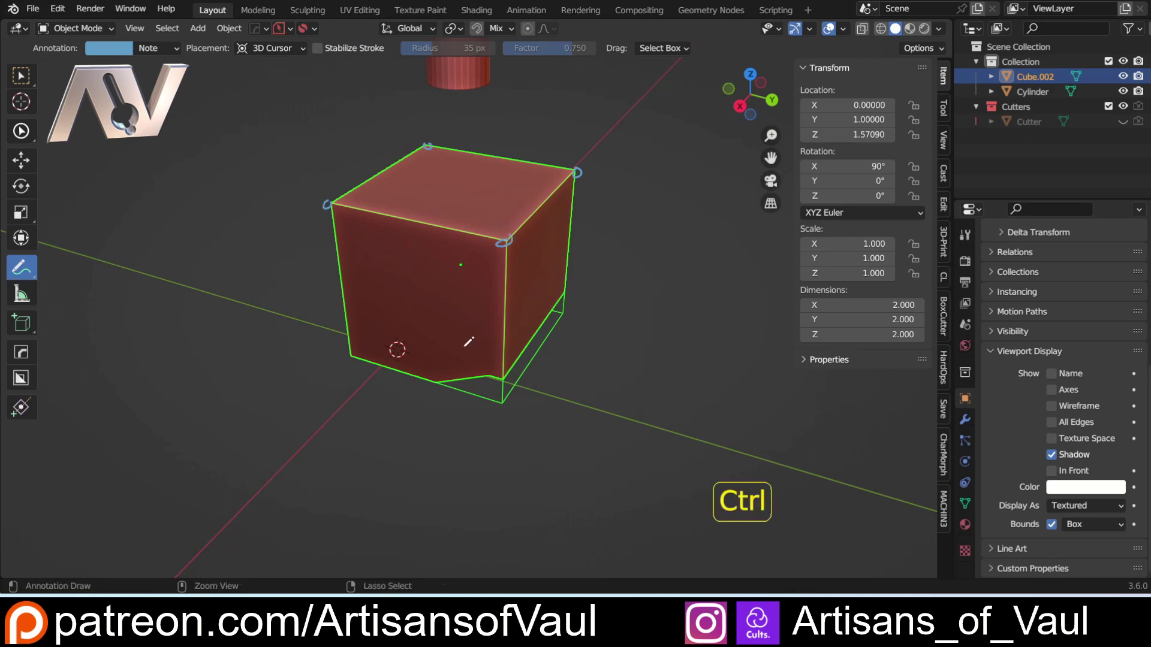
{"action": "key", "text": "ctrl+z"}
{"action": "key", "text": "ctrl+z"}
{"action": "key", "text": "ctrl+z"}
{"action": "key", "text": "ctrl+z"}
From a new angle, annotate the bounding box's lower corners, then undo the marks.
{"action": "mouse_move", "coordinate": [476, 340]}
{"action": "middle_mouse_down"}
{"action": "mouse_move", "coordinate": [451, 262]}
{"action": "mouse_move", "coordinate": [532, 392]}
{"action": "mouse_move", "coordinate": [527, 384]}
{"action": "middle_mouse_up"}
{"action": "left_click", "coordinate": [527, 381]}
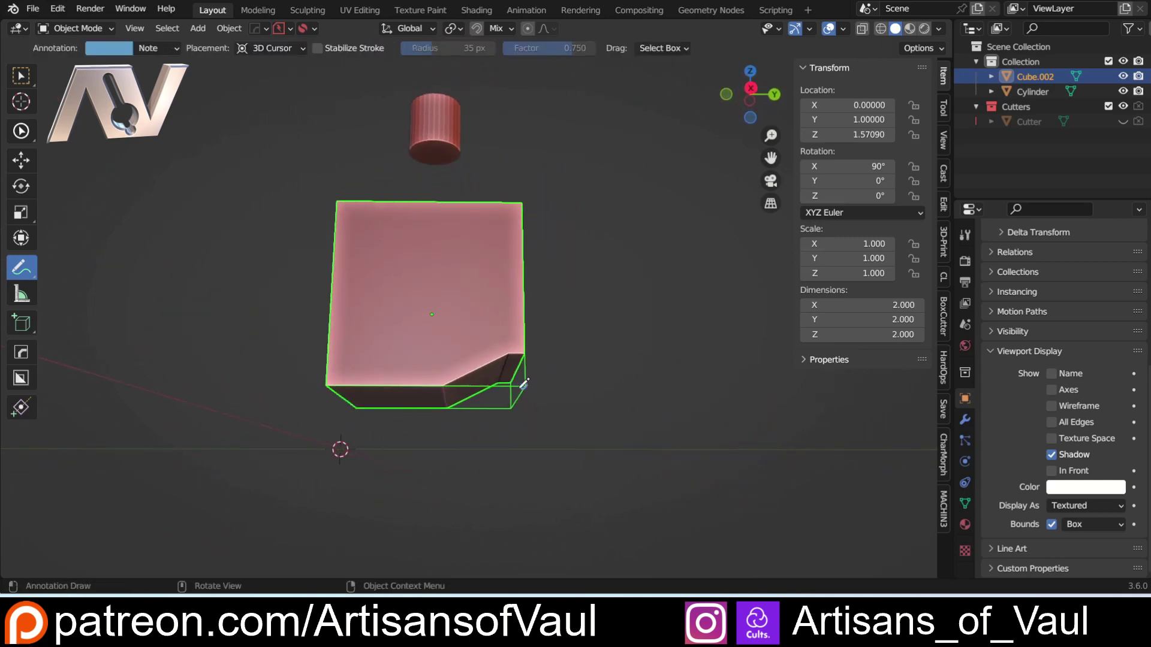
{"action": "left_click_drag", "start_coordinate": [511, 408], "coordinate": [509, 411]}
{"action": "left_click_drag", "start_coordinate": [330, 383], "coordinate": [357, 410]}
{"action": "key", "text": "ctrl+z"}
{"action": "key", "text": "ctrl+z"}
{"action": "key", "text": "ctrl+z"}
{"action": "key", "text": "ctrl+z"}
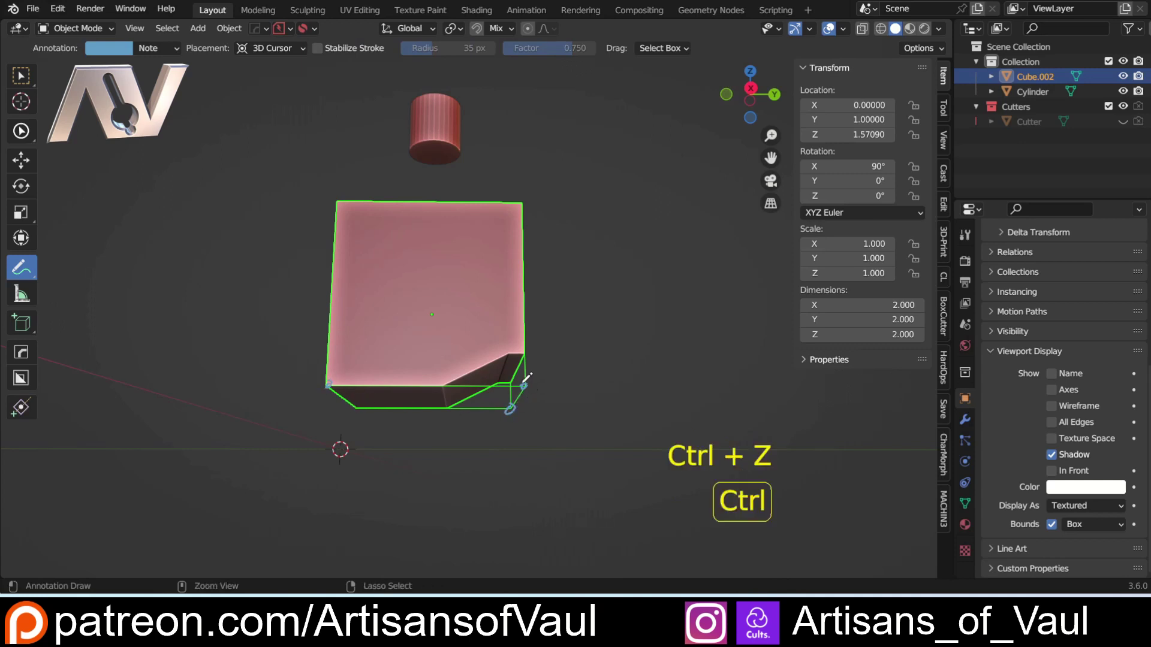
In the side view along X, rotate the notched cube by about 24°.
{"action": "left_click", "coordinate": [21, 76]}
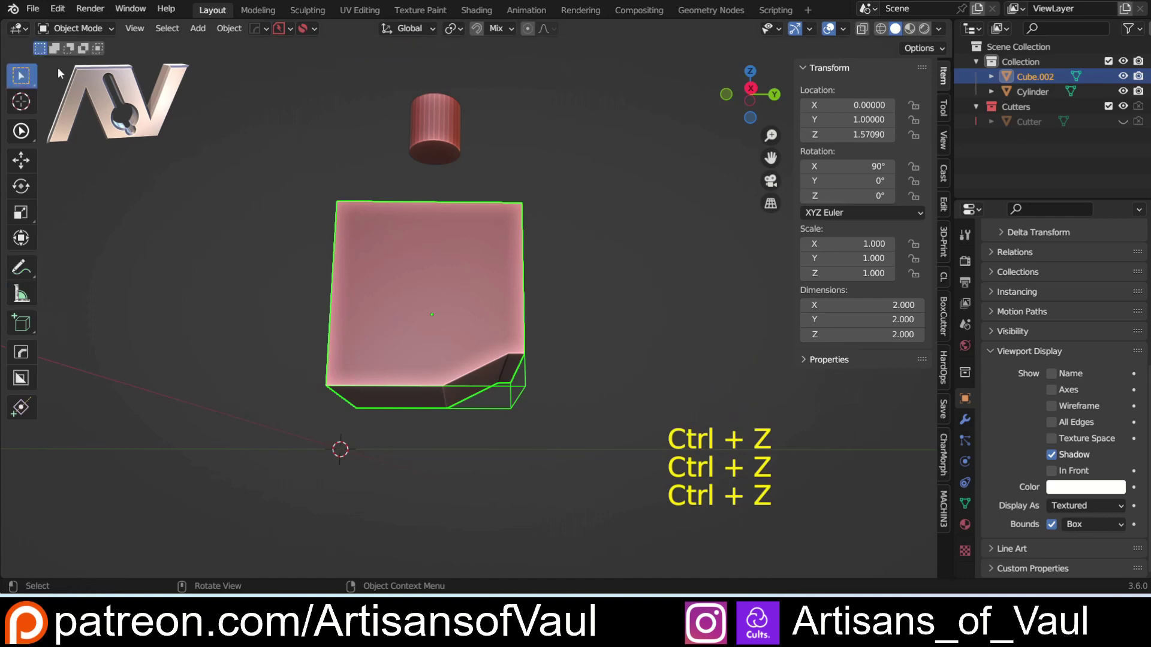
{"action": "left_click", "coordinate": [750, 88]}
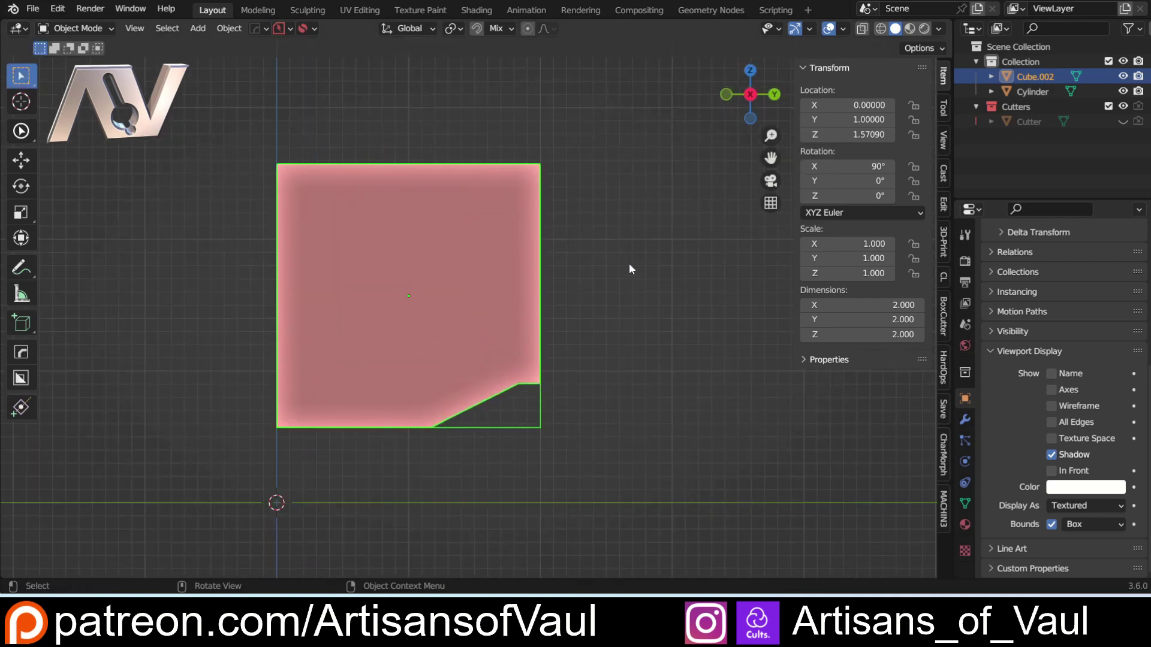
{"action": "key", "text": "r"}
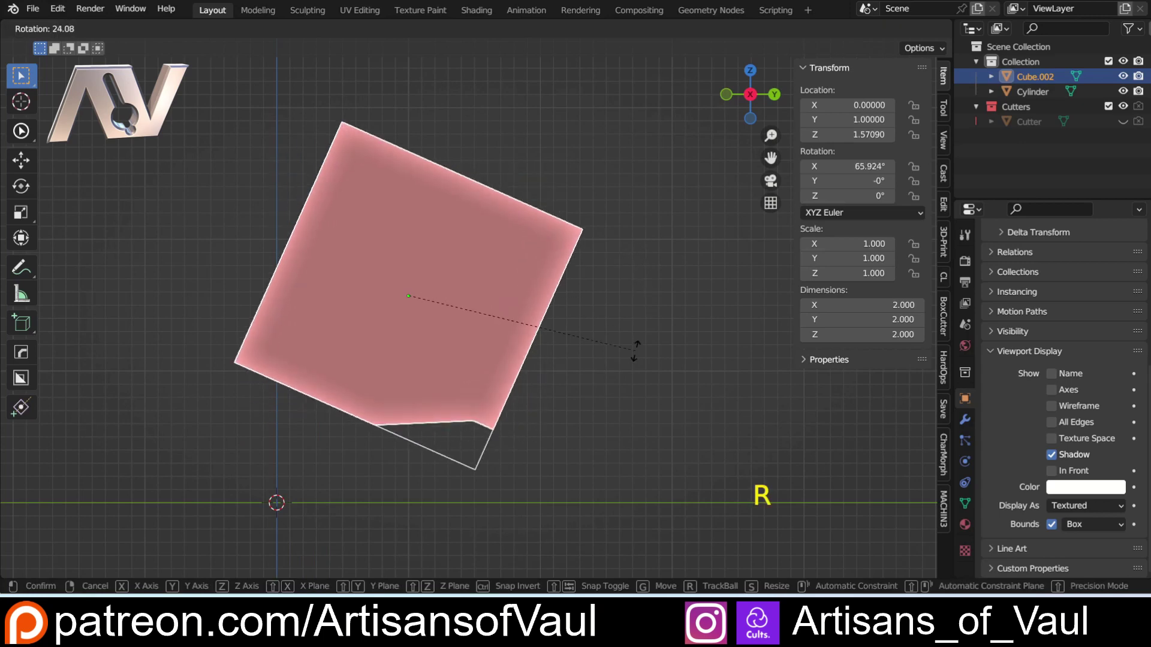
{"action": "left_click", "coordinate": [633, 351]}
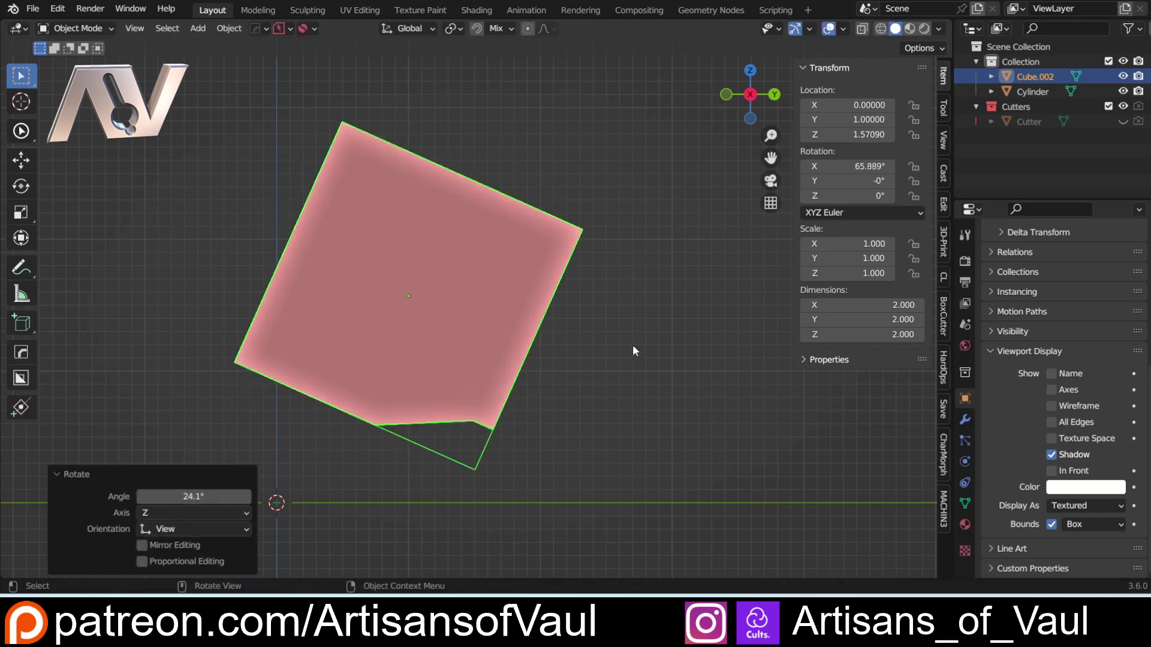
Apply the cube's rotation so its rotation values reset to 0°.
{"action": "key", "text": "ctrl+a"}
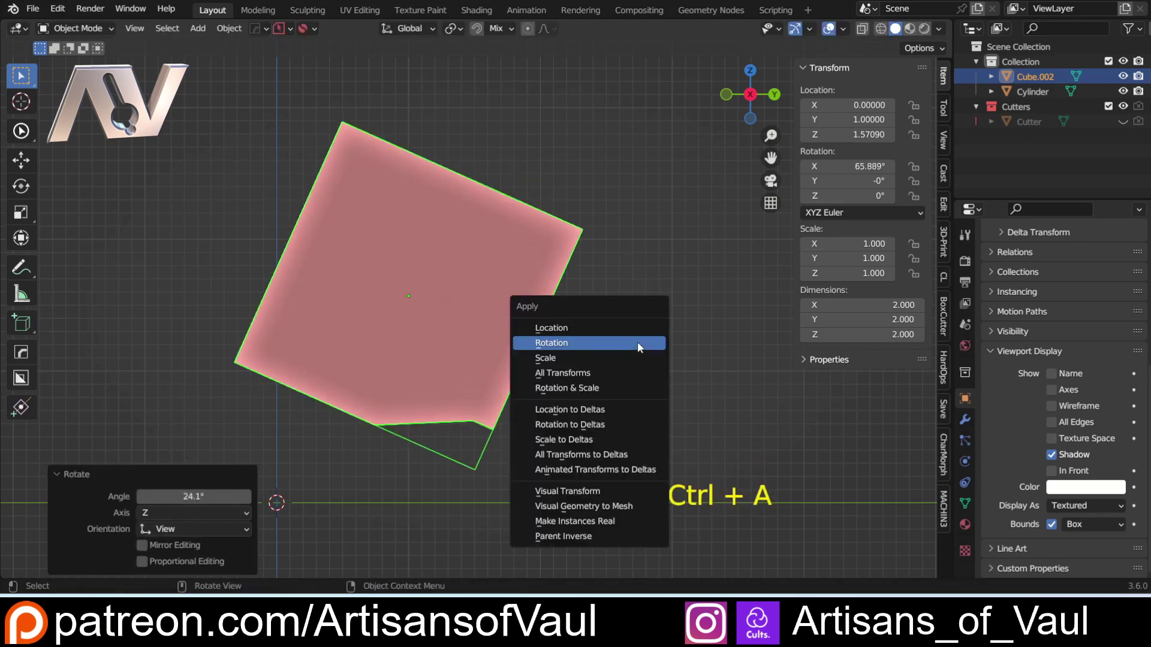
{"action": "left_click", "coordinate": [638, 346]}
{"action": "scroll", "coordinate": [622, 246], "scroll_direction": "down", "scroll_amount": 2}
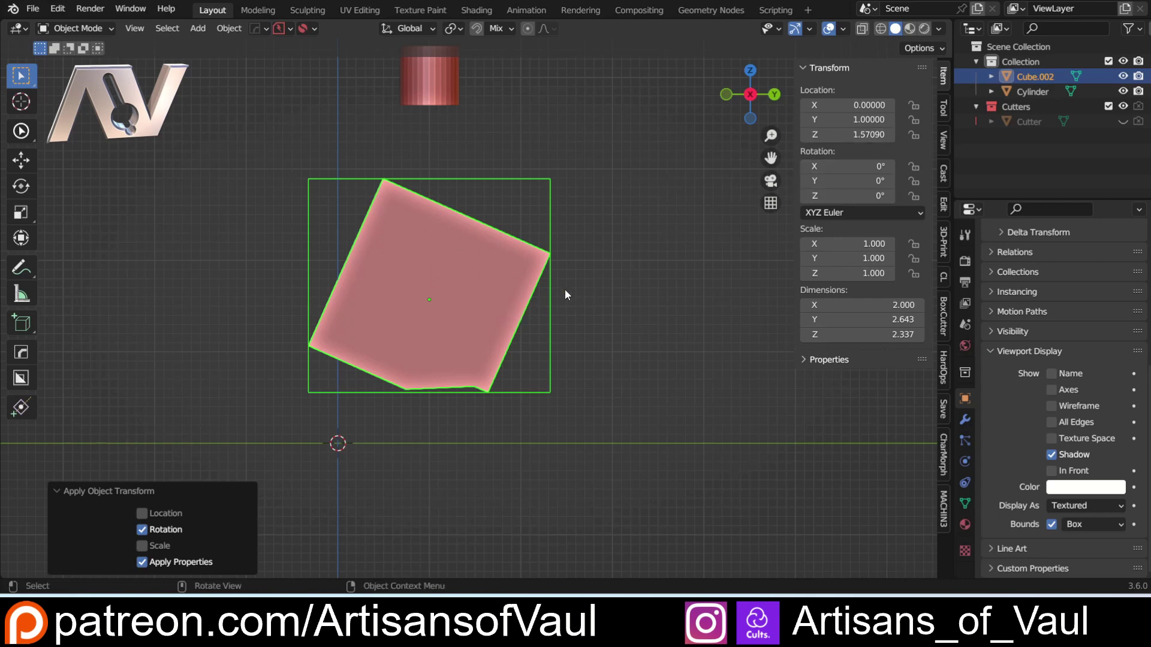
Set the tilted cube's origin to geometry with Bounds Center, placing it at Y 1.00000, Z 1.72365.
{"action": "key", "text": "shift+s"}
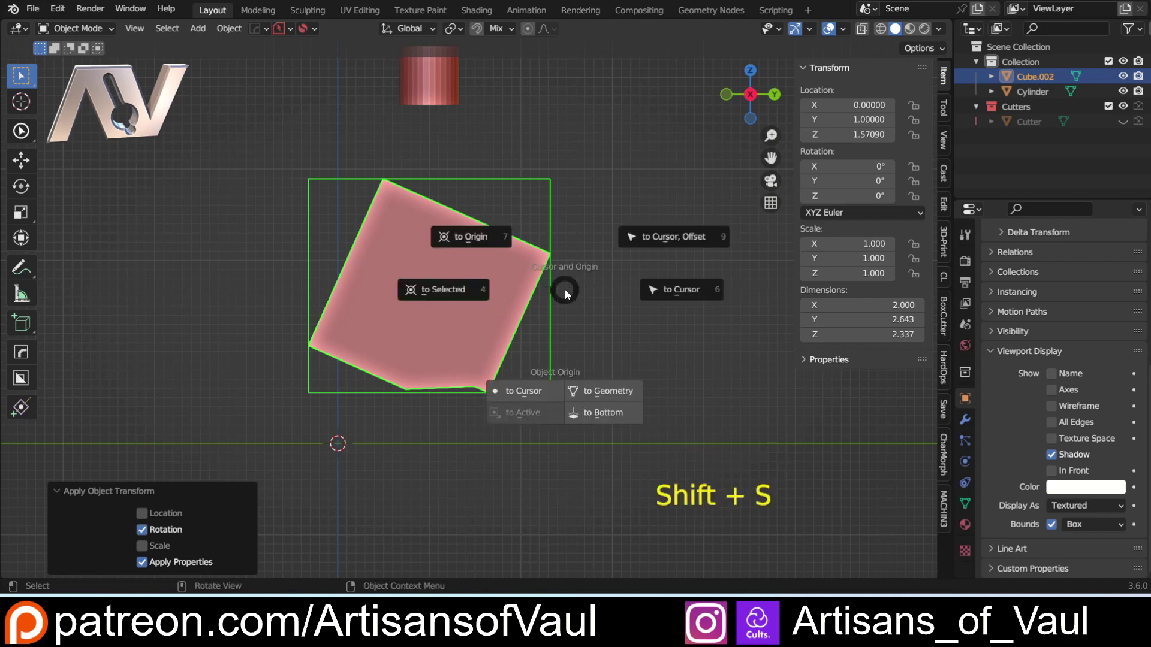
{"action": "left_click", "coordinate": [595, 393]}
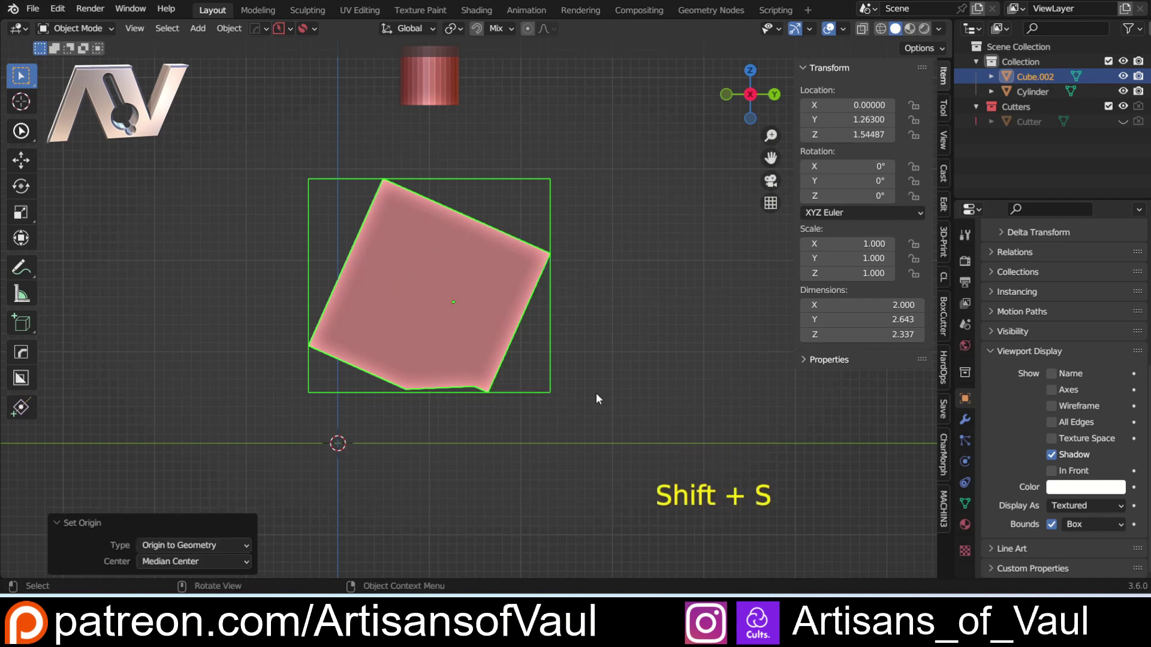
{"action": "left_click", "coordinate": [166, 566]}
{"action": "left_click", "coordinate": [178, 529]}
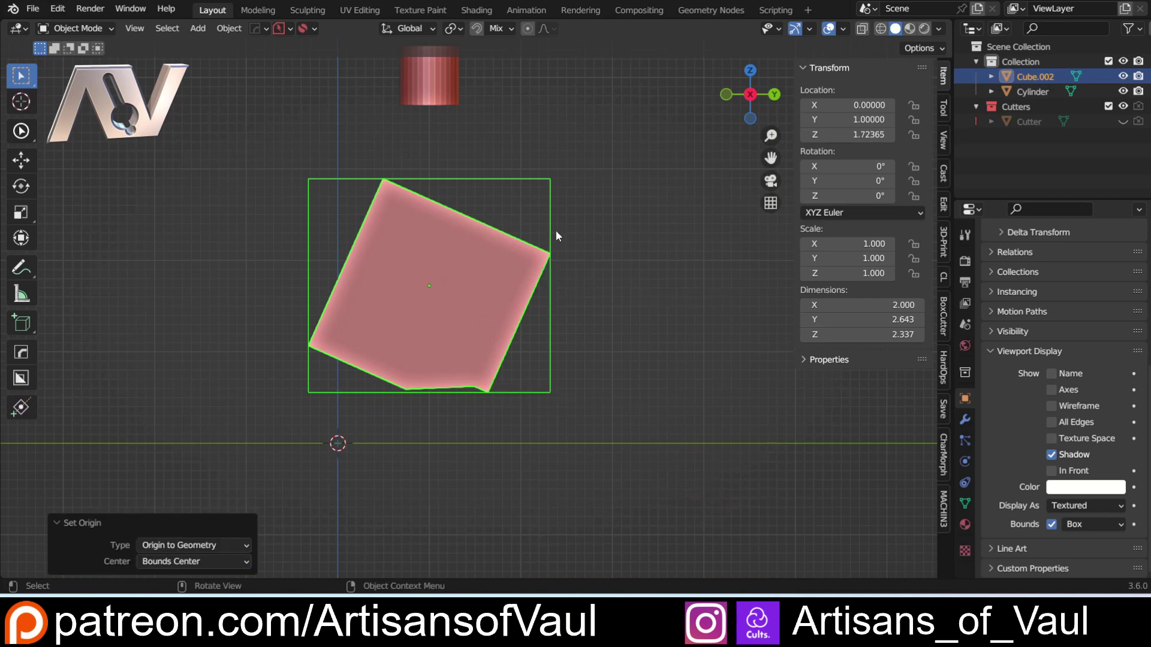
{"action": "scroll", "coordinate": [516, 243], "scroll_direction": "up", "scroll_amount": 2}
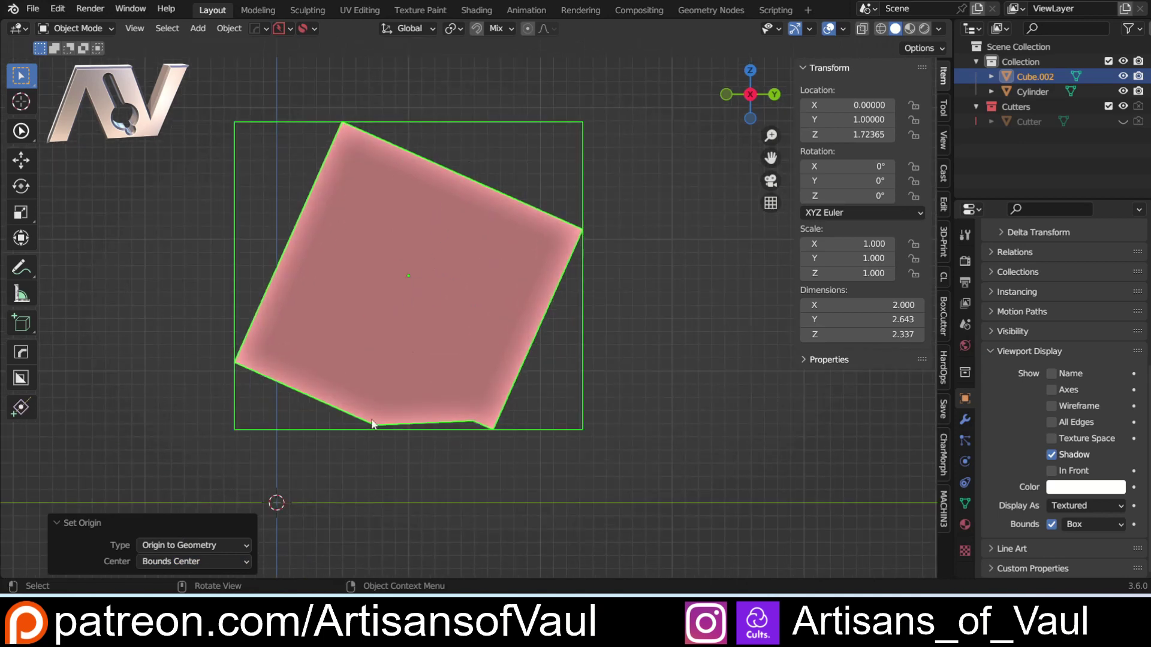
{"action": "scroll", "coordinate": [418, 276], "scroll_direction": "up", "scroll_amount": 1}
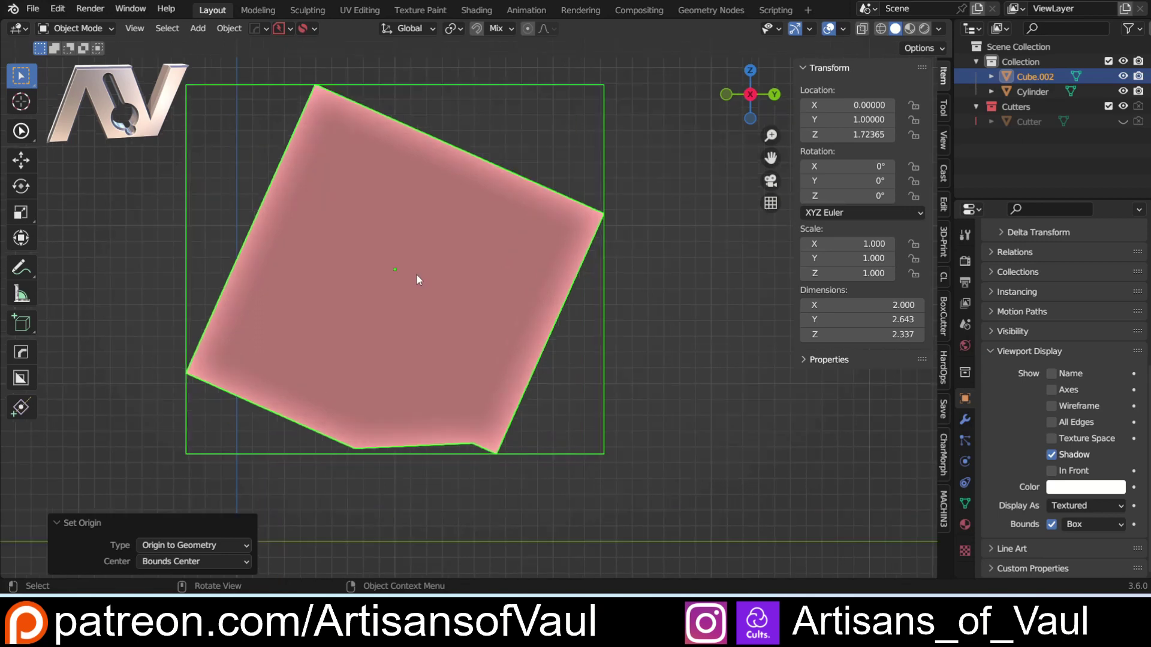